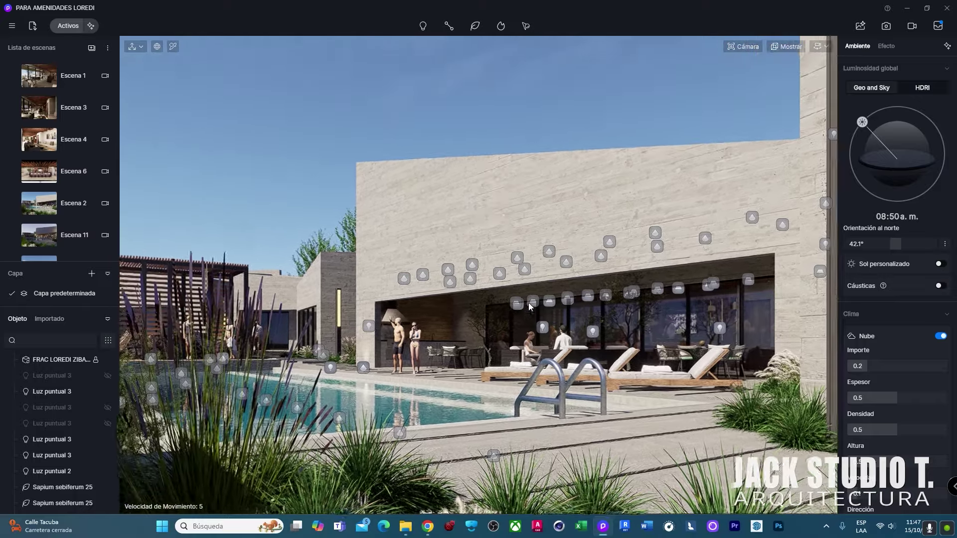
# Step: Orbit the pool-house view to frame the pergola and enter still-image render mode
pyautogui.moveTo(546, 306)
pyautogui.mouseDown()
pyautogui.moveTo(501, 335)
pyautogui.moveTo(513, 319)
pyautogui.moveTo(540, 348)
pyautogui.moveTo(531, 219)
pyautogui.mouseUp()
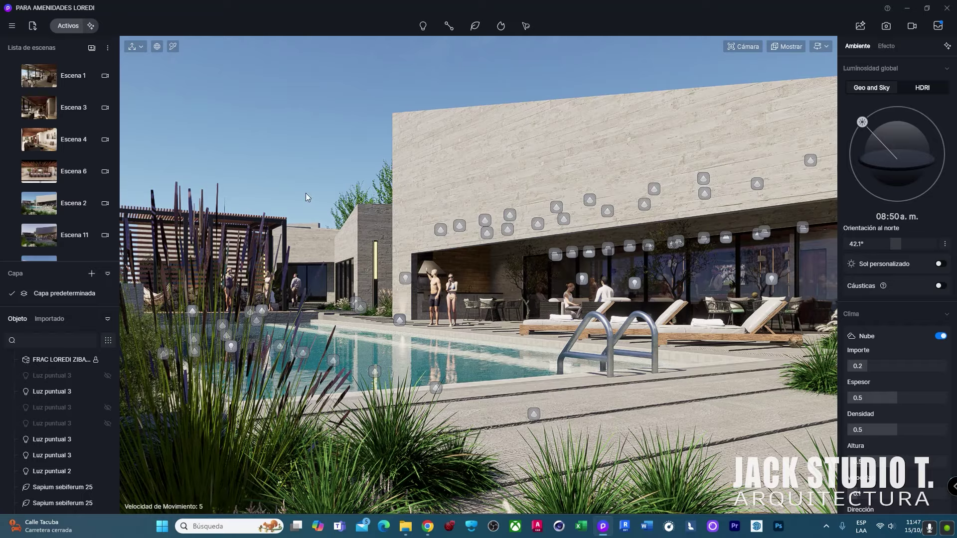
pyautogui.click(886, 25)
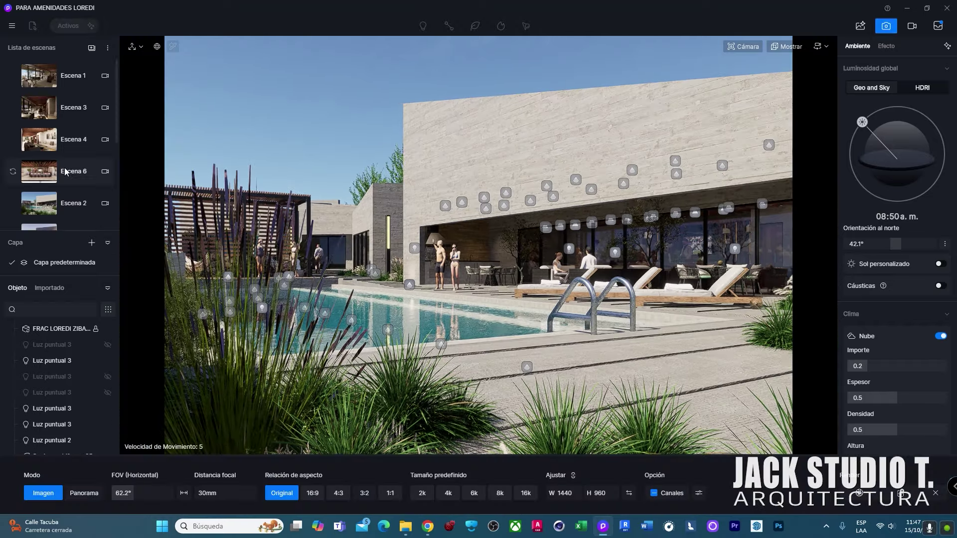
# Step: Switch the render camera to the Escena 2 view
pyautogui.scroll(-1, 88, 174)
pyautogui.click(76, 142)
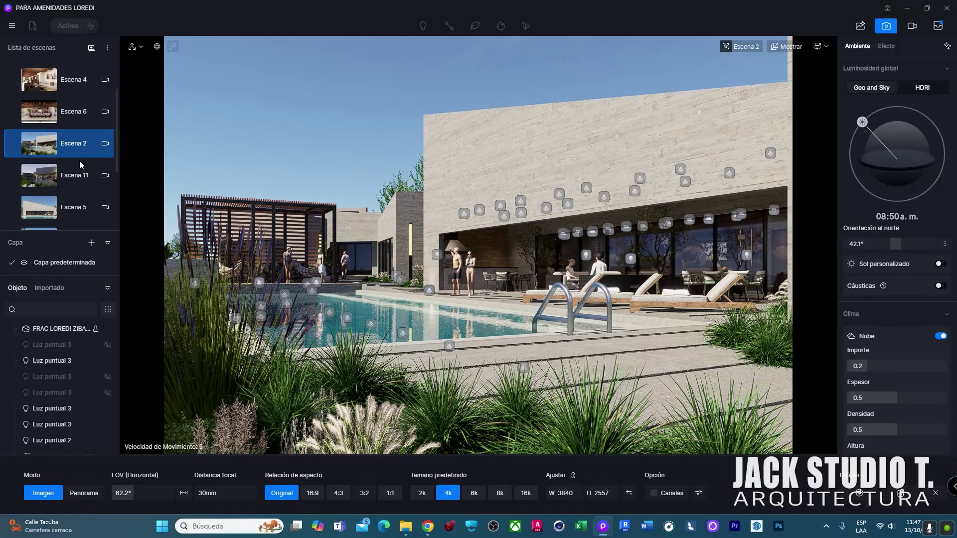
pyautogui.scroll(-1, 79, 161)
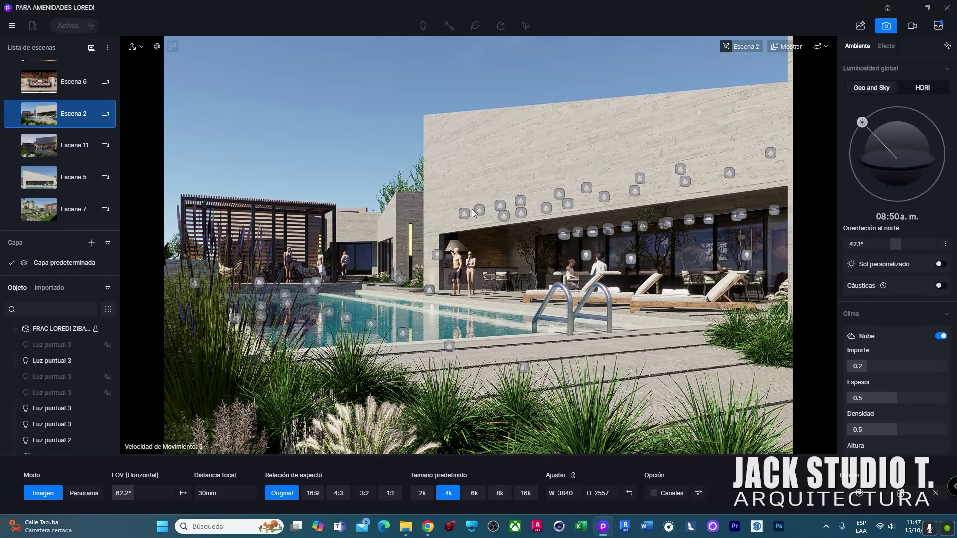
pyautogui.scroll(-1, 72, 163)
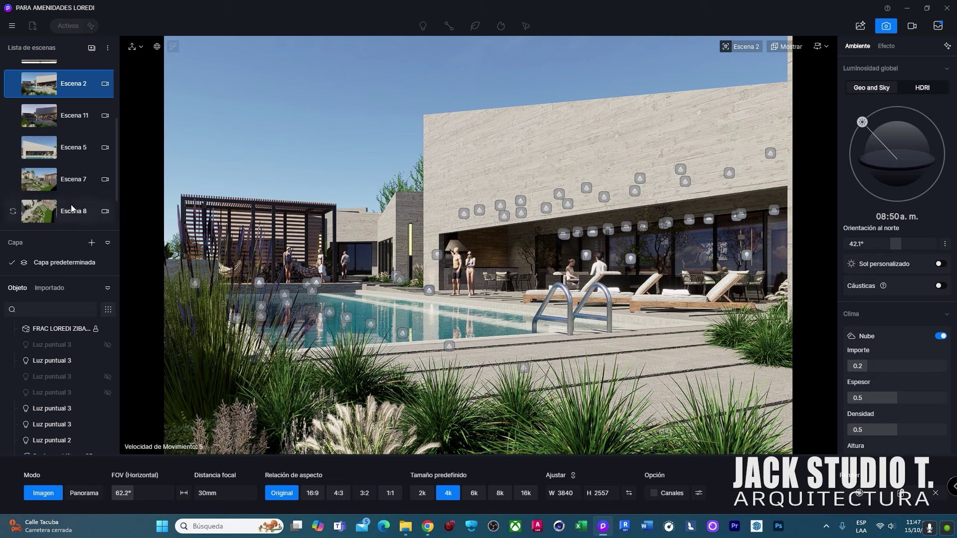
pyautogui.scroll(1, 64, 154)
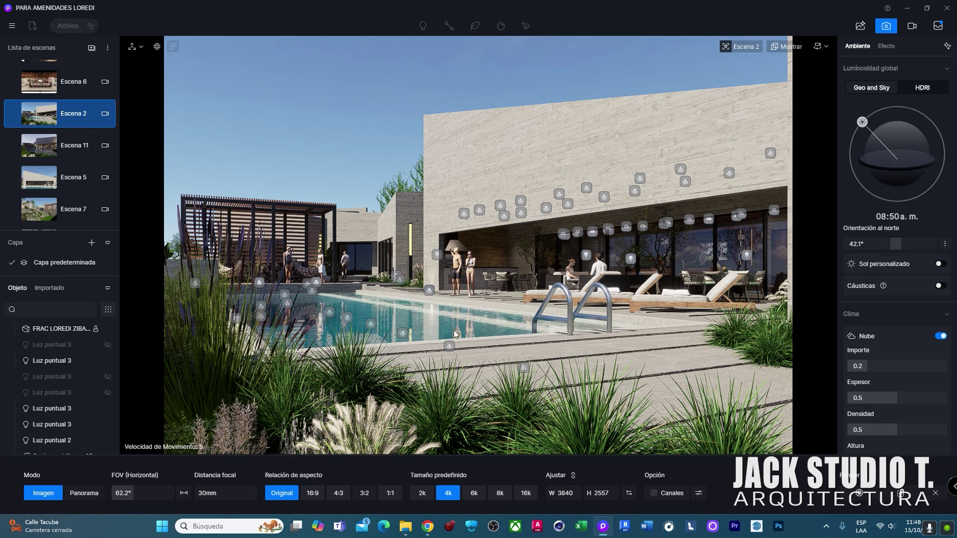
# Step: Hide the woman, the man and the CMan0317 figures near the pergola
pyautogui.click(292, 268)
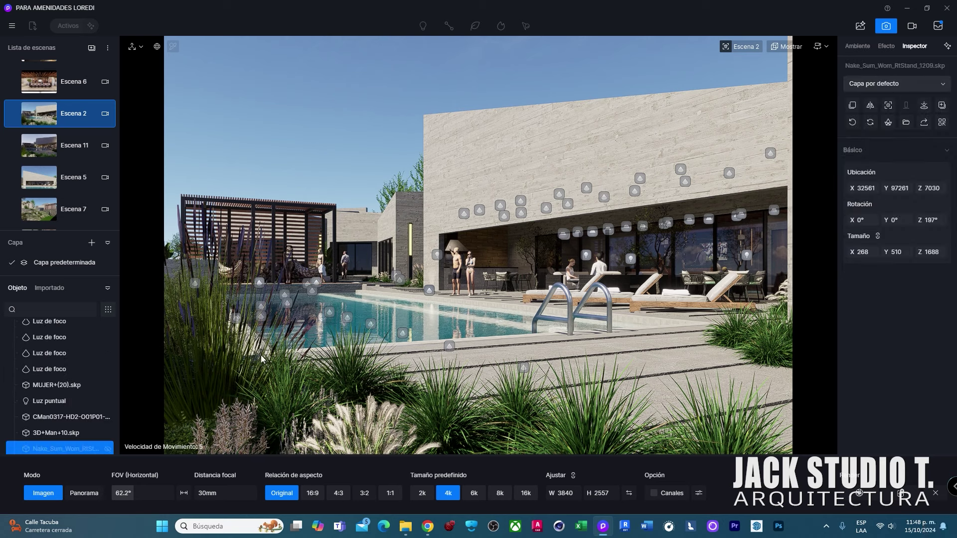
pyautogui.click(319, 264)
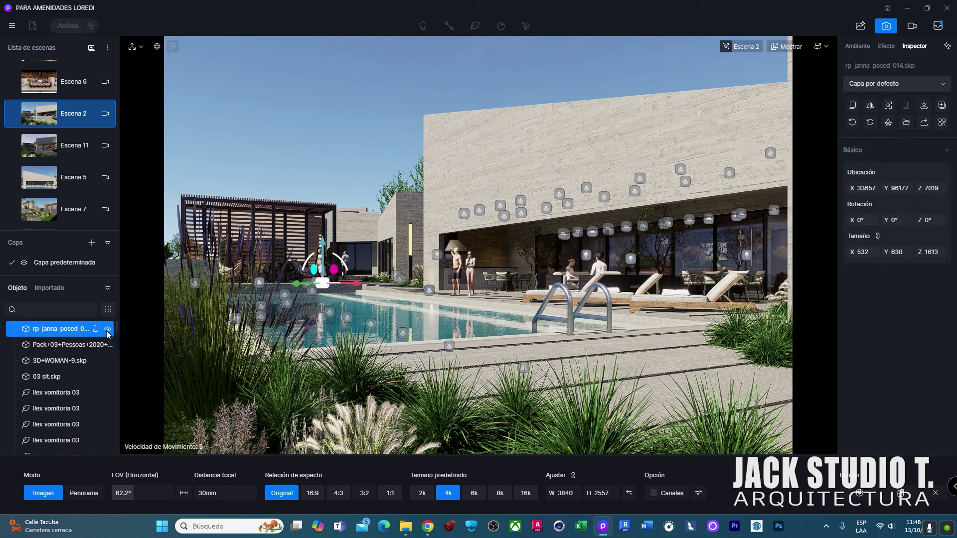
pyautogui.click(107, 329)
pyautogui.click(348, 264)
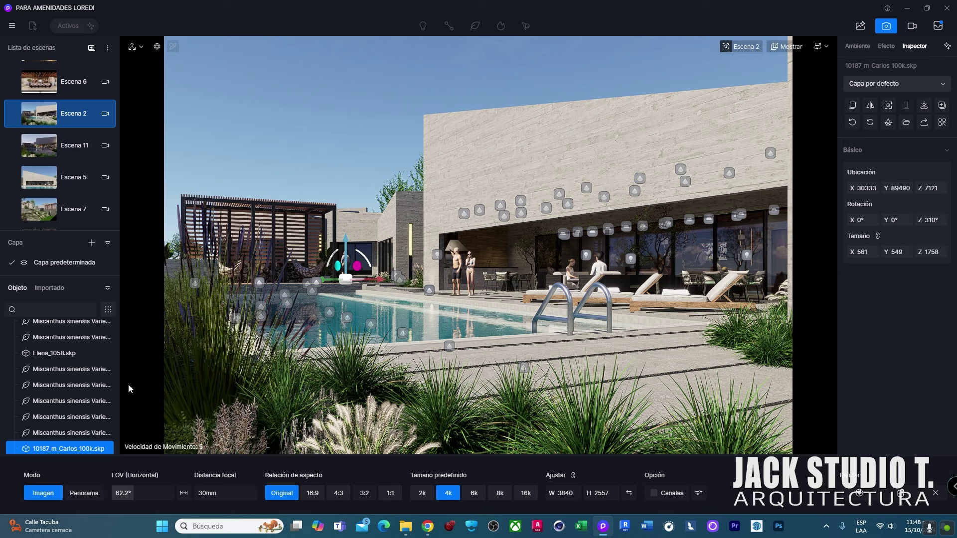
pyautogui.click(107, 449)
pyautogui.click(429, 291)
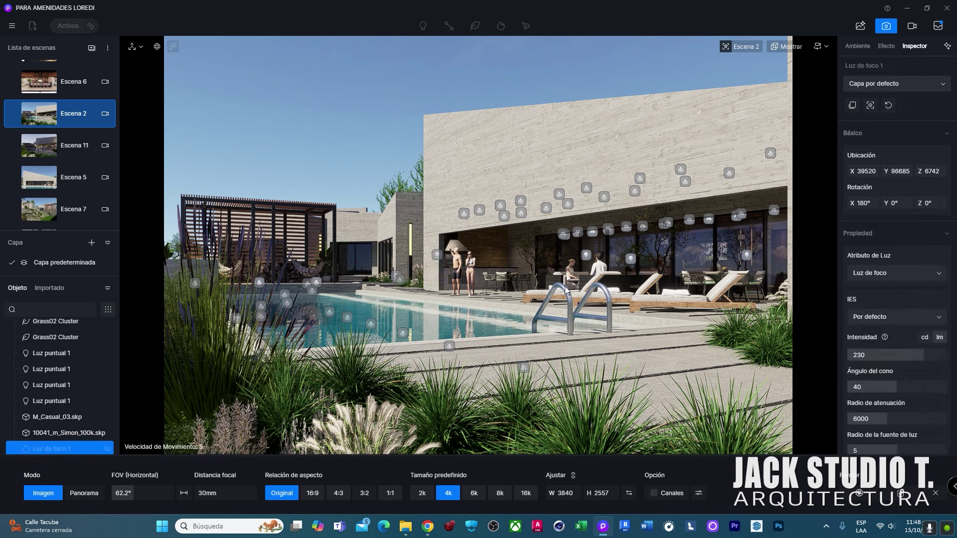
pyautogui.click(456, 264)
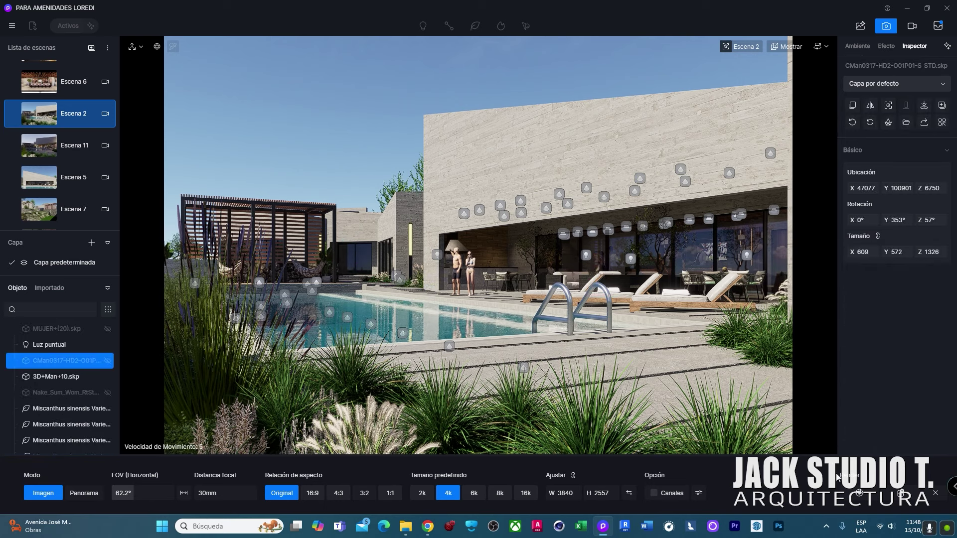
# Step: Name the 4K render demoparamejorar and save it to start rendering
pyautogui.click(861, 496)
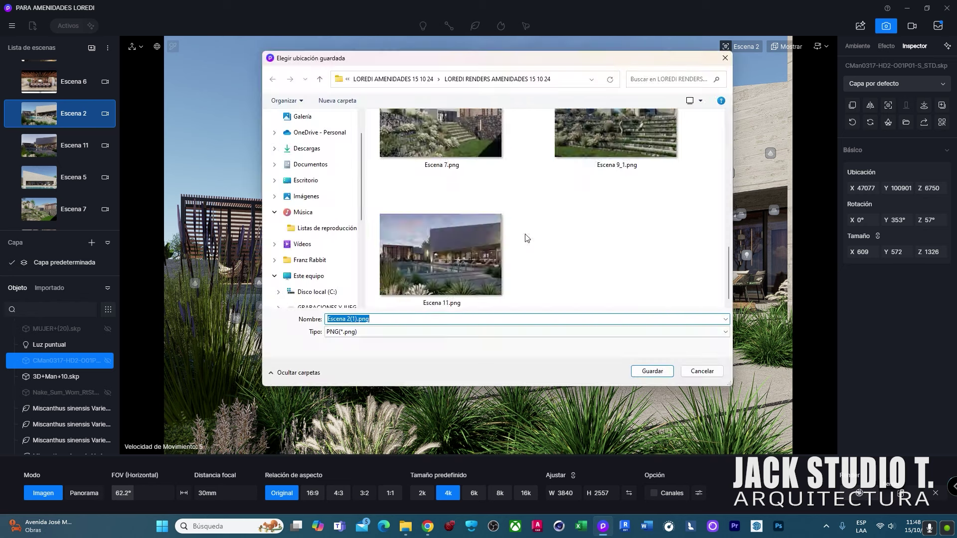
pyautogui.write('sdfjhsdfjsdj')
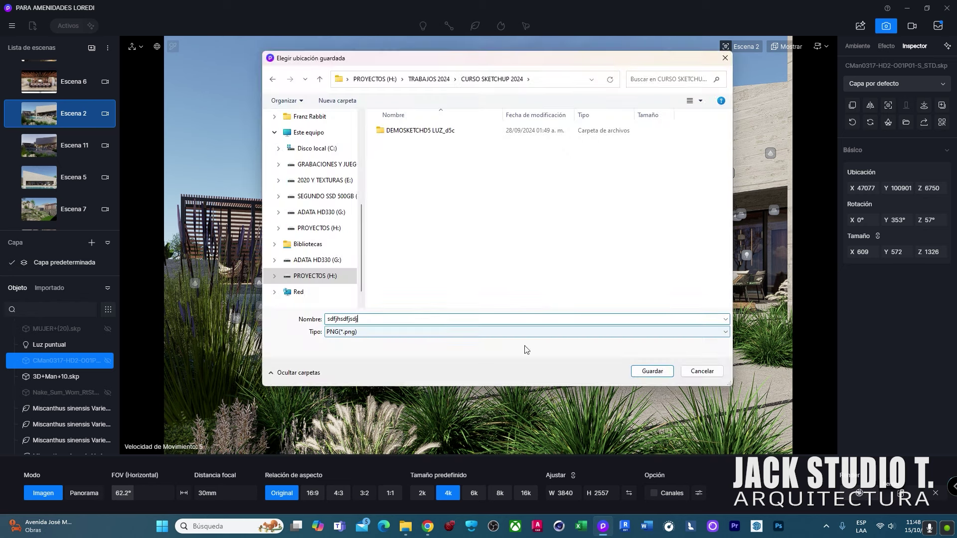
pyautogui.hotkey('ctrl', 'a')
pyautogui.write('demoparamejorar')
pyautogui.click(641, 371)
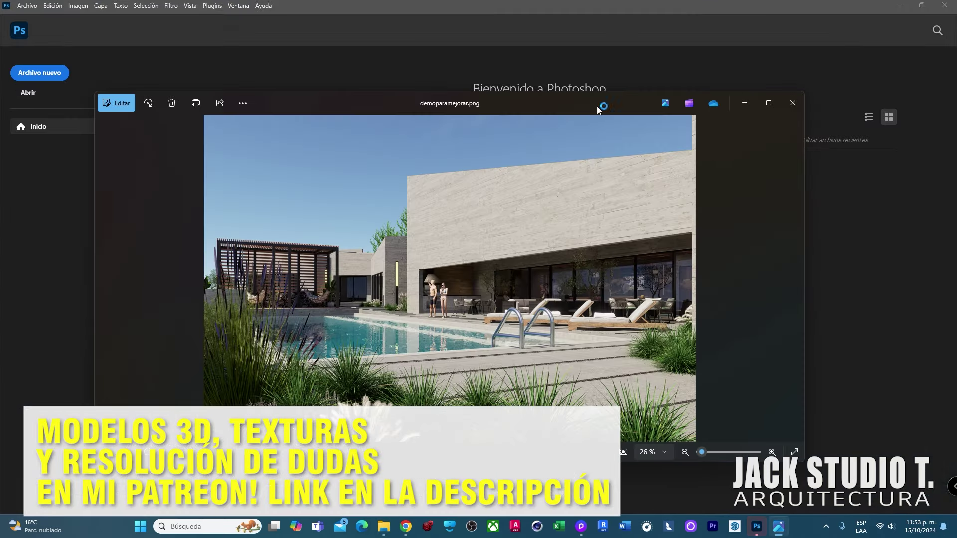
# Step: Close the render preview, open demoparamejorar.png in Photoshop without a colour profile, and deselect the layer
pyautogui.click(792, 103)
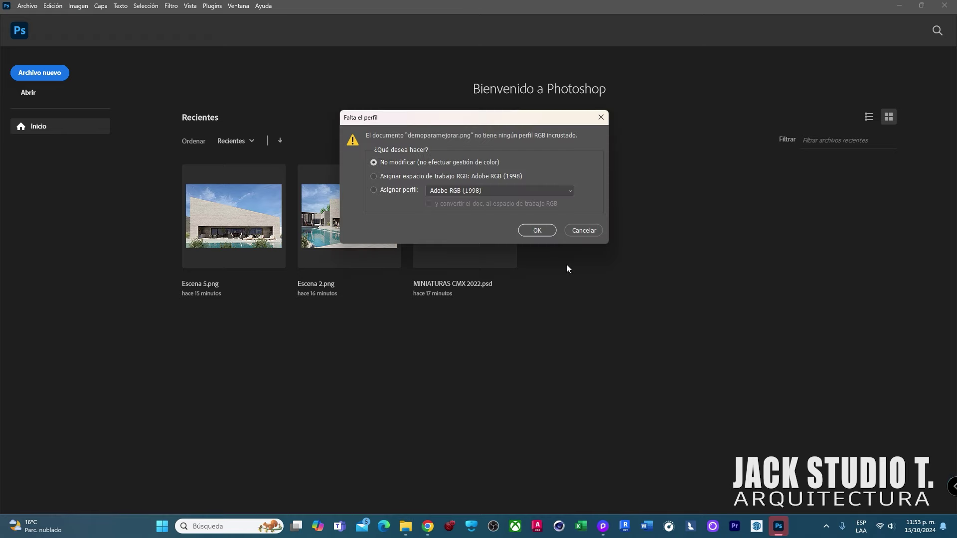
pyautogui.press('Return')
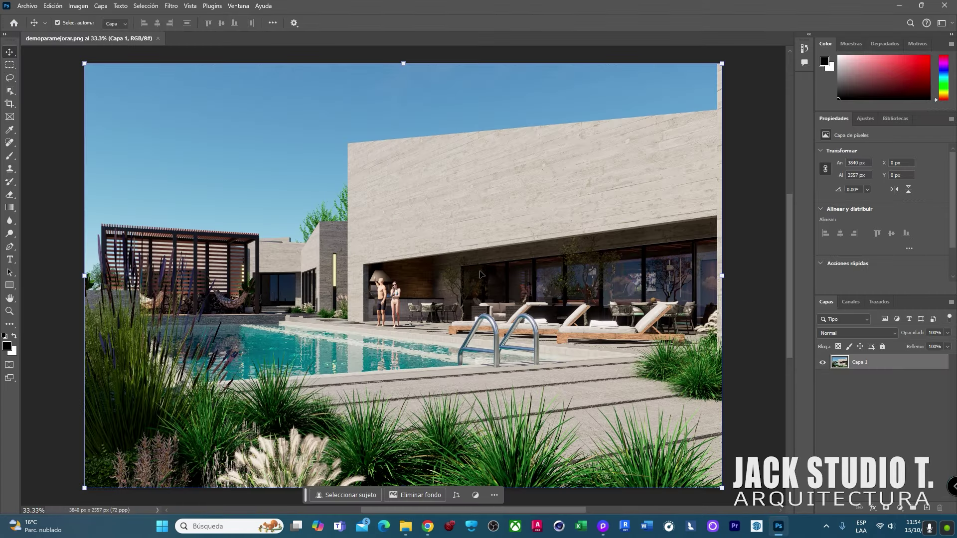
pyautogui.click(855, 396)
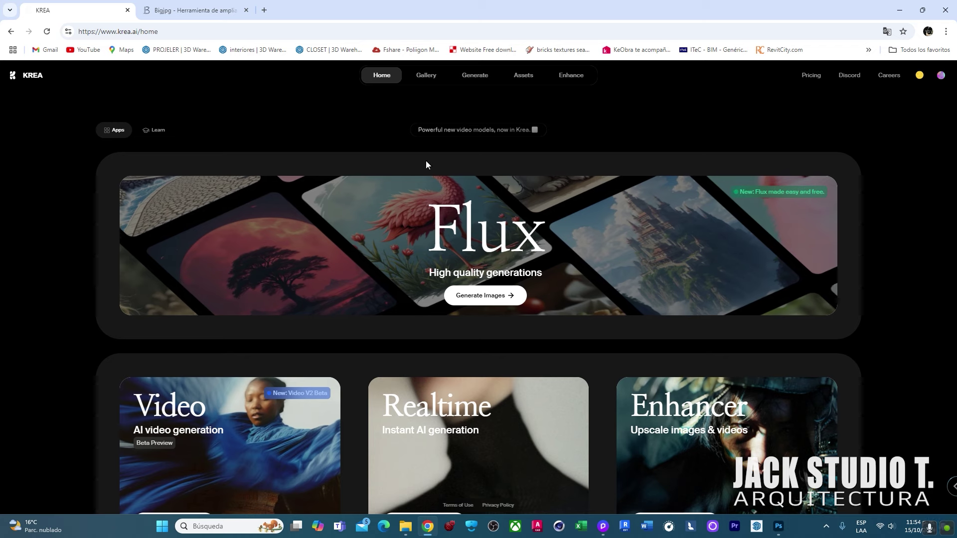
# Step: Open Krea's Enhancer and upload the pool-house render
pyautogui.click(179, 10)
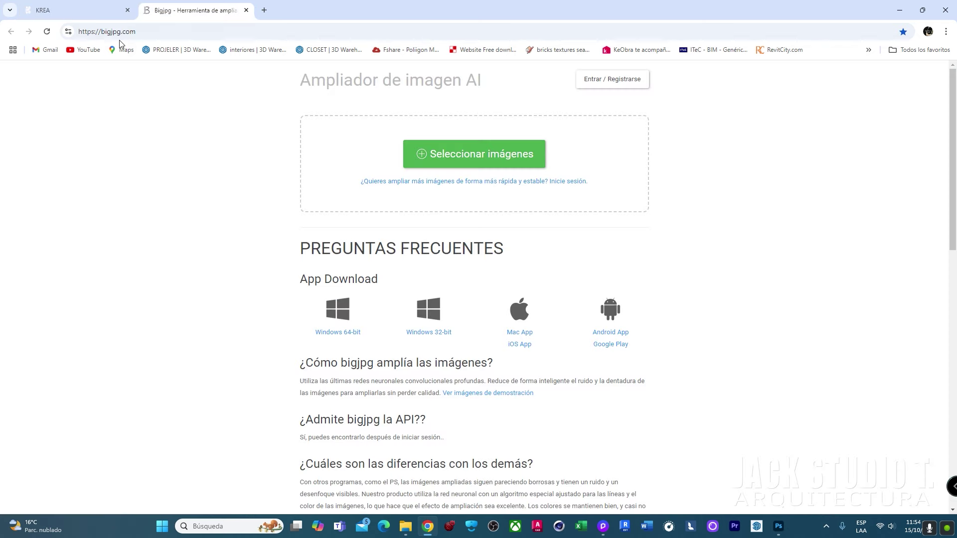
pyautogui.click(101, 18)
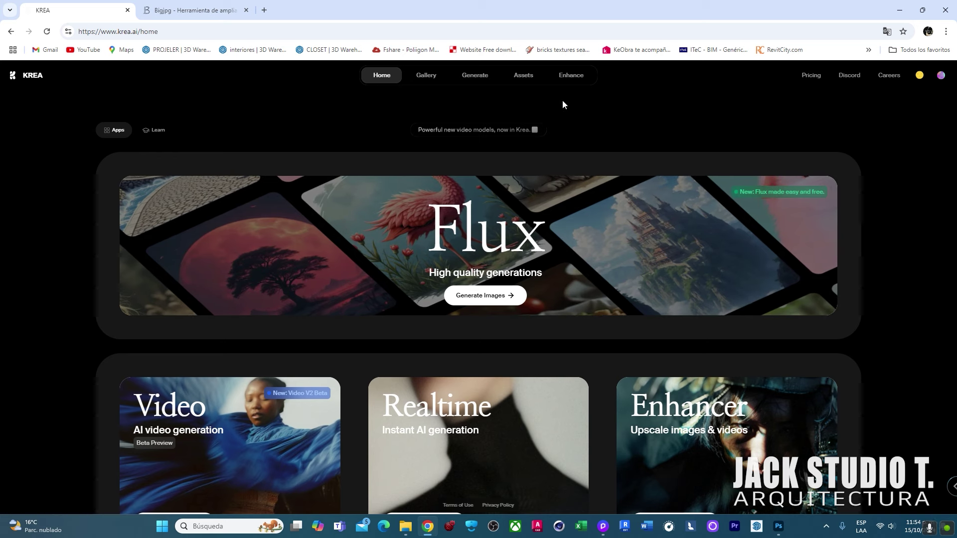
pyautogui.click(570, 80)
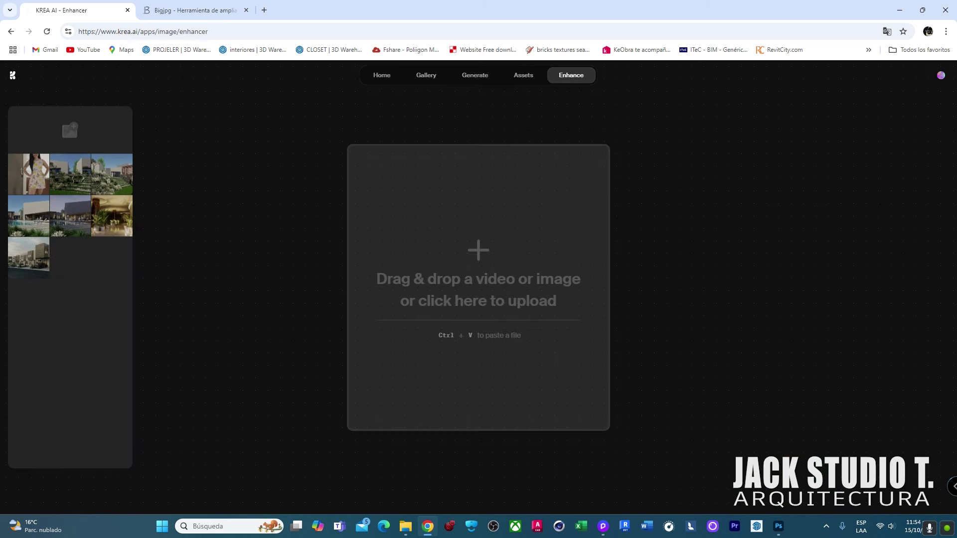
pyautogui.moveTo(714, 222); pyautogui.dragTo(475, 228)
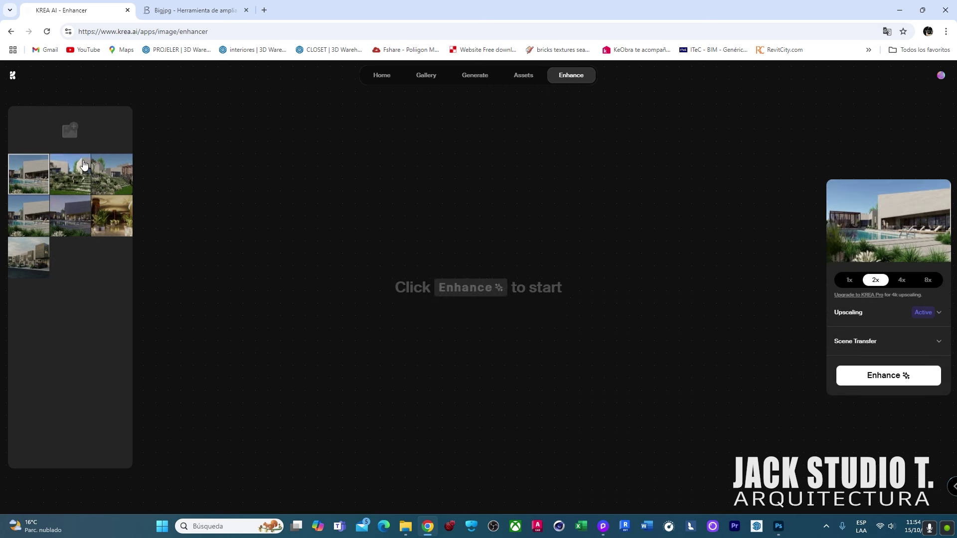
# Step: Set the Enhancer upscale factor to 4x
pyautogui.click(901, 280)
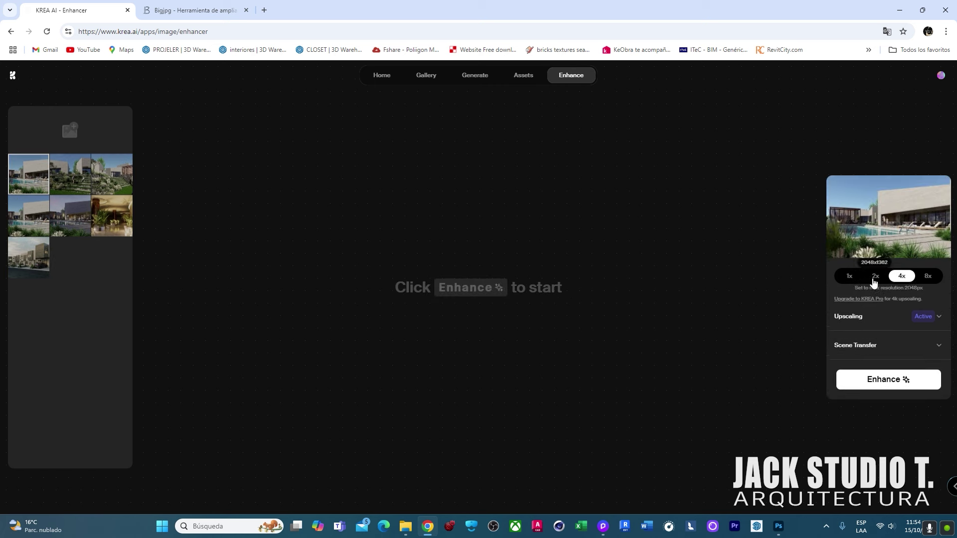
pyautogui.click(875, 280)
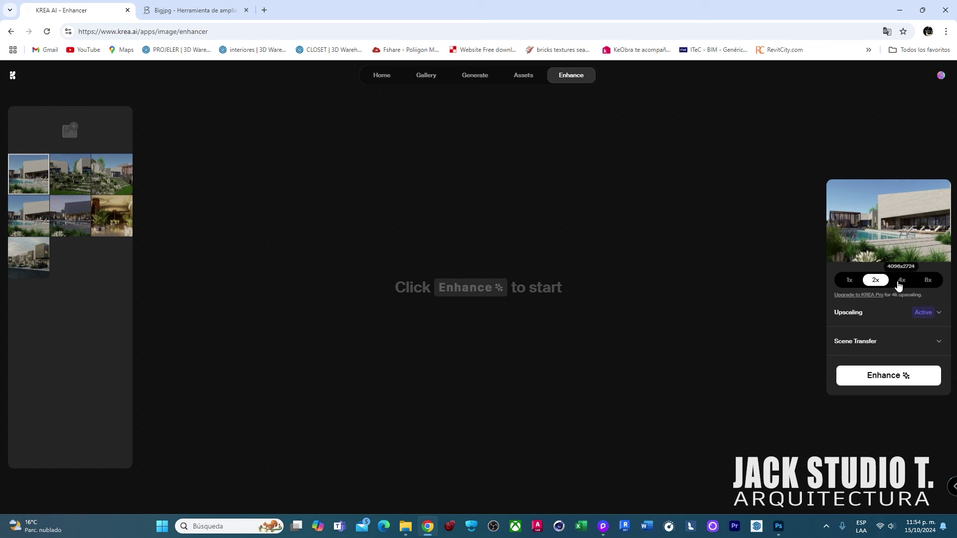
pyautogui.click(899, 285)
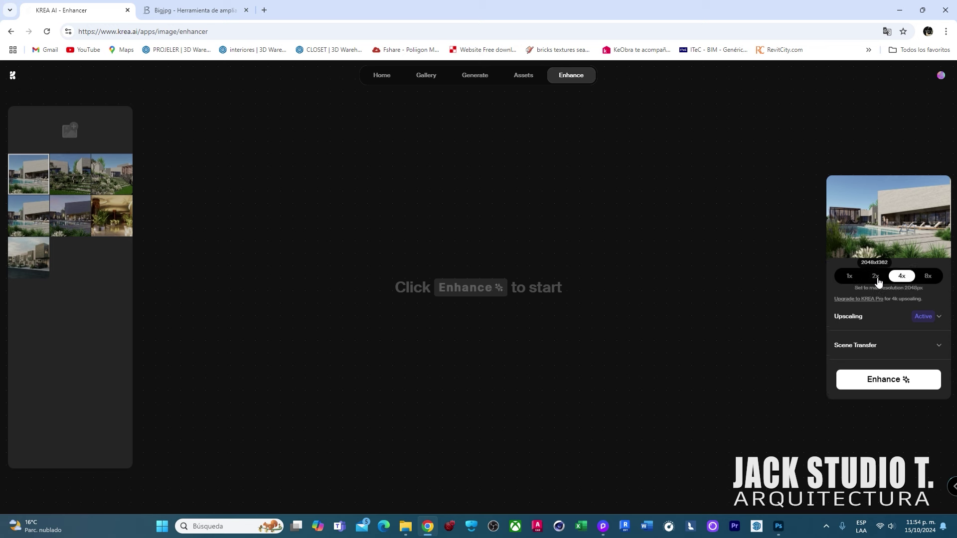
pyautogui.click(877, 277)
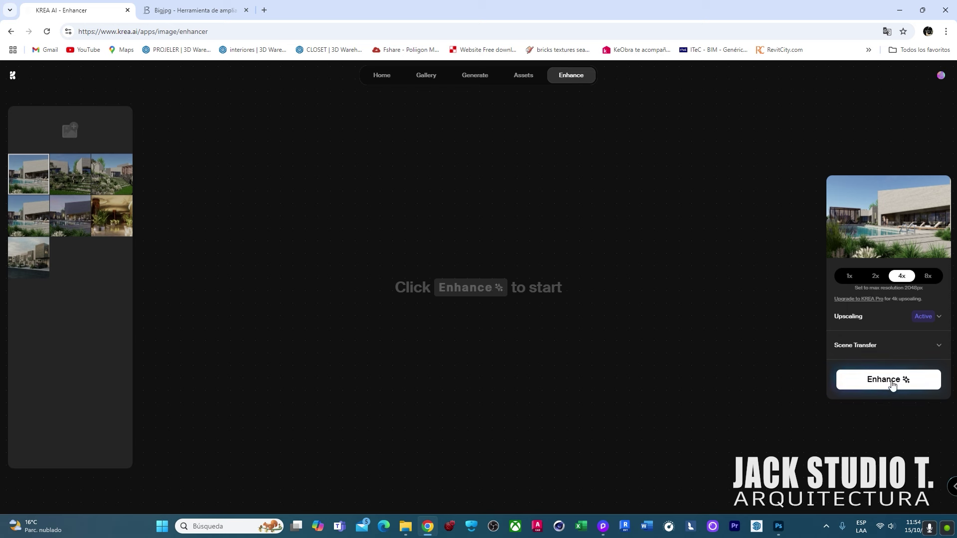
# Step: Enhance the render, compare it with the slider, and save the enhanced image
pyautogui.click(878, 389)
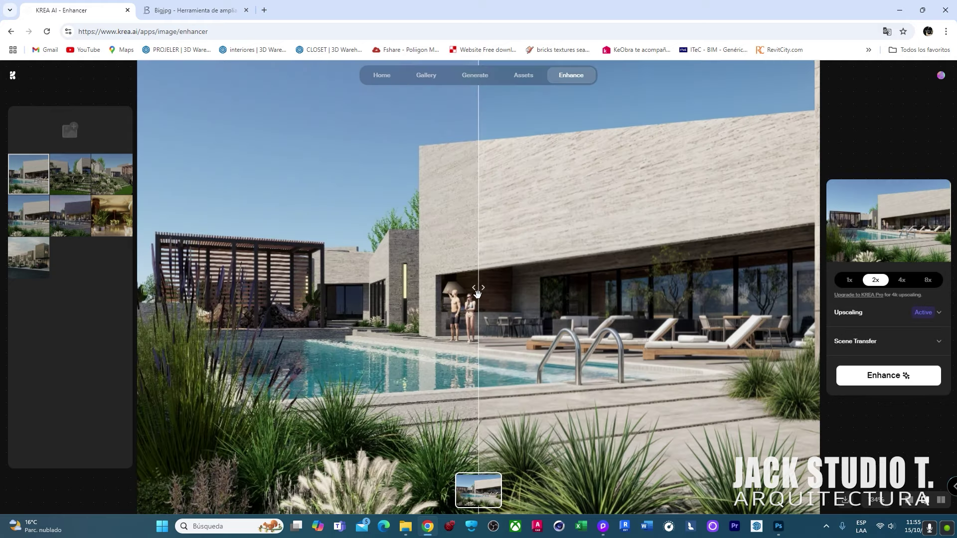
pyautogui.moveTo(477, 294); pyautogui.dragTo(952, 292)
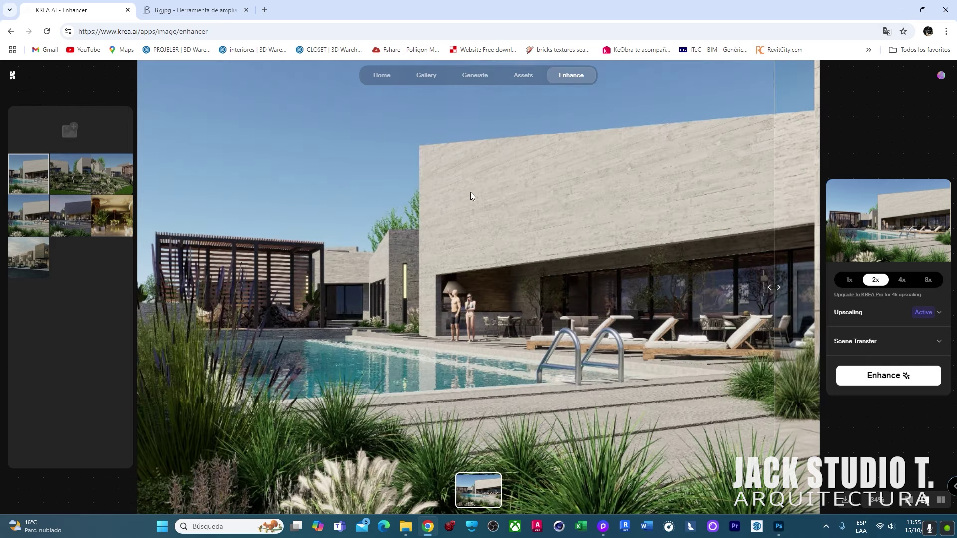
pyautogui.scroll(3, 498, 197)
pyautogui.scroll(-3, 536, 207)
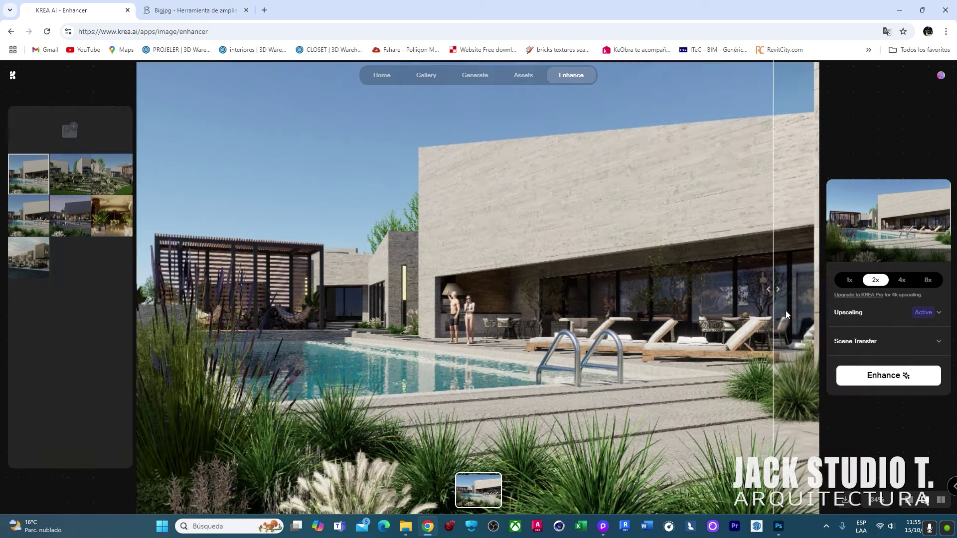
pyautogui.rightClick(395, 273)
pyautogui.click(428, 299)
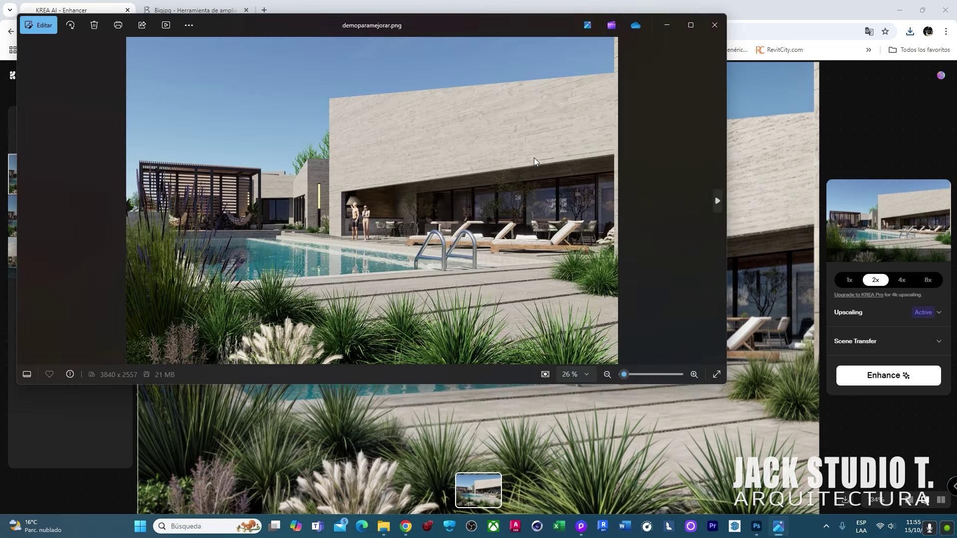
# Step: Open the saved render in Photos, step to the enhanced version, then close it
pyautogui.doubleClick(536, 162)
pyautogui.press('Right')
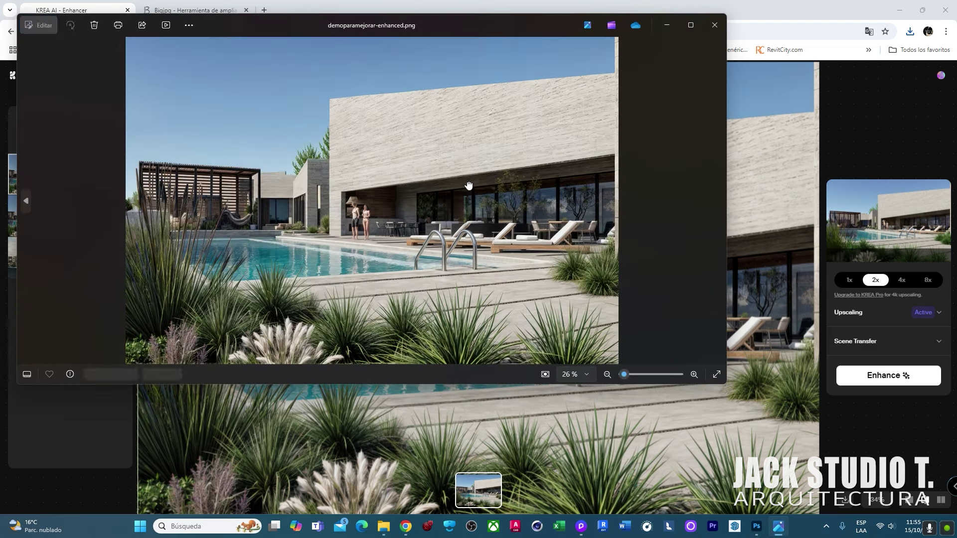
pyautogui.click(690, 25)
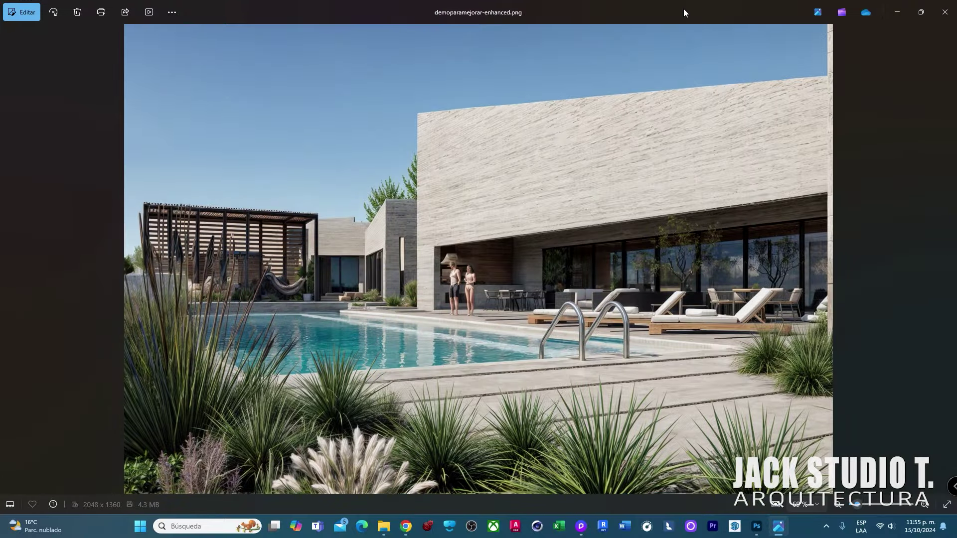
pyautogui.click(896, 12)
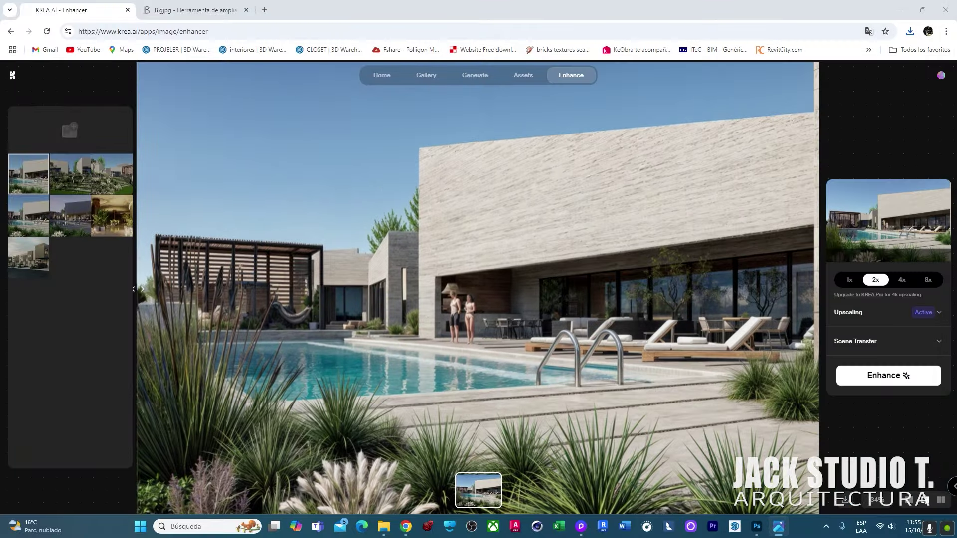
# Step: Flip repeatedly between the original and enhanced renders, then close the viewer and browser
pyautogui.hotkey('alt', 'Tab')
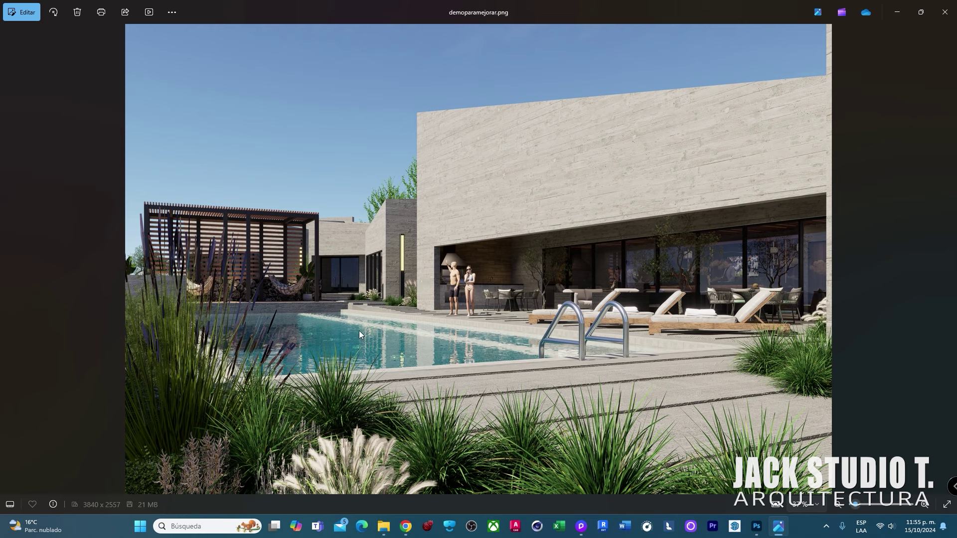
pyautogui.press('Left')
pyautogui.press('Right')
pyautogui.press('Left')
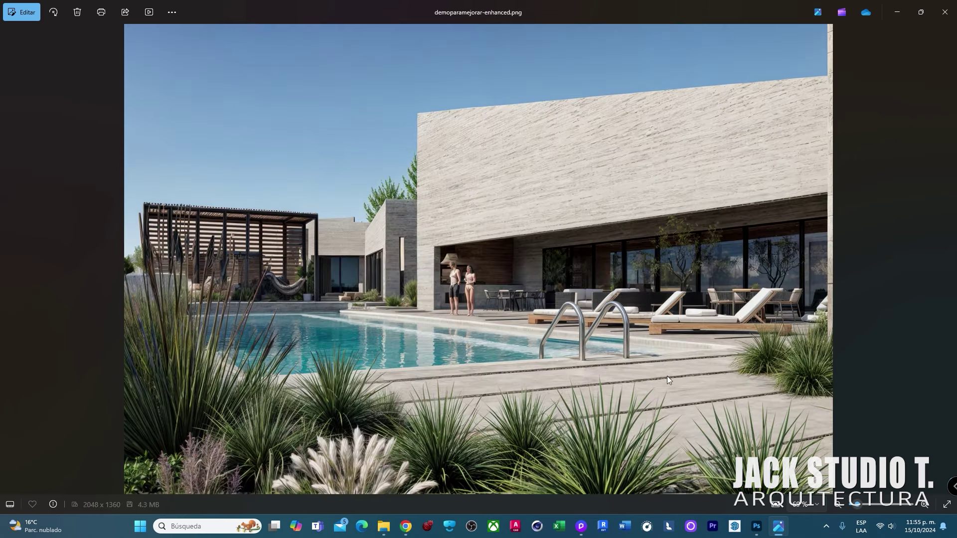
pyautogui.press('Left')
pyautogui.press('Right')
pyautogui.press('Left')
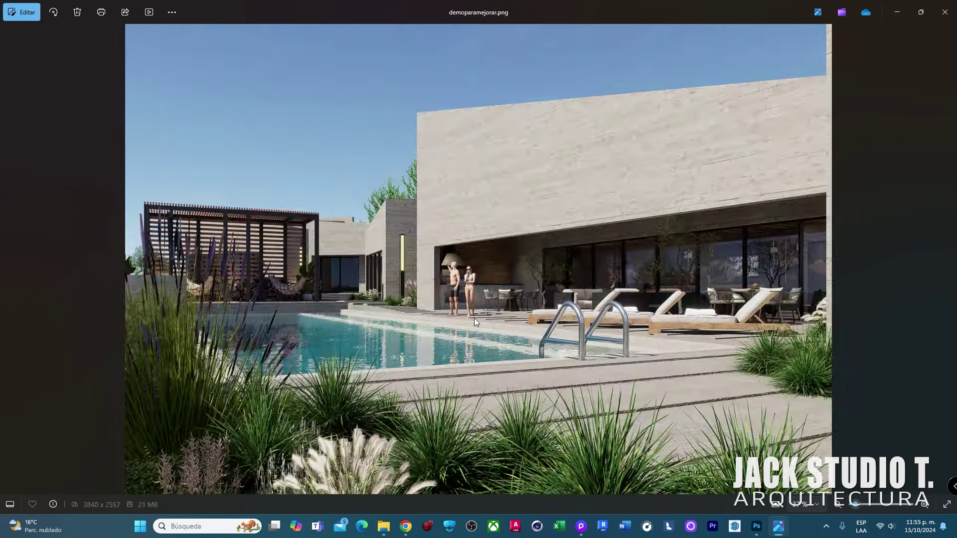
pyautogui.press('Right')
pyautogui.scroll(3, 592, 231)
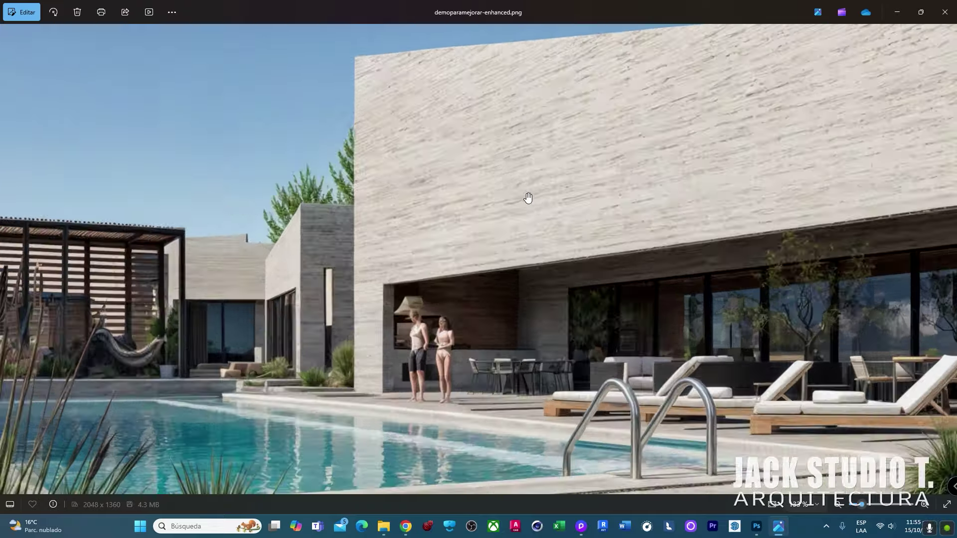
pyautogui.scroll(-3, 546, 202)
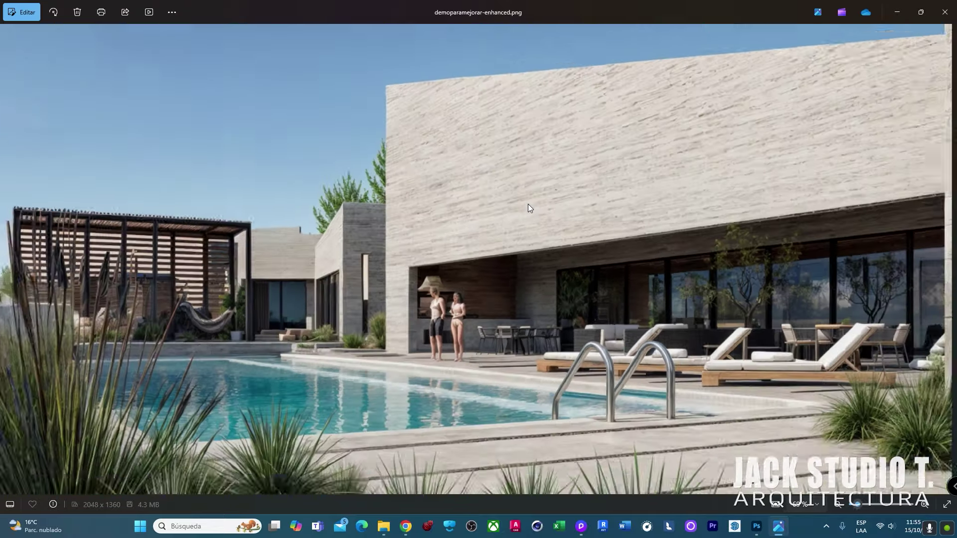
pyautogui.press('Left')
pyautogui.press('Right')
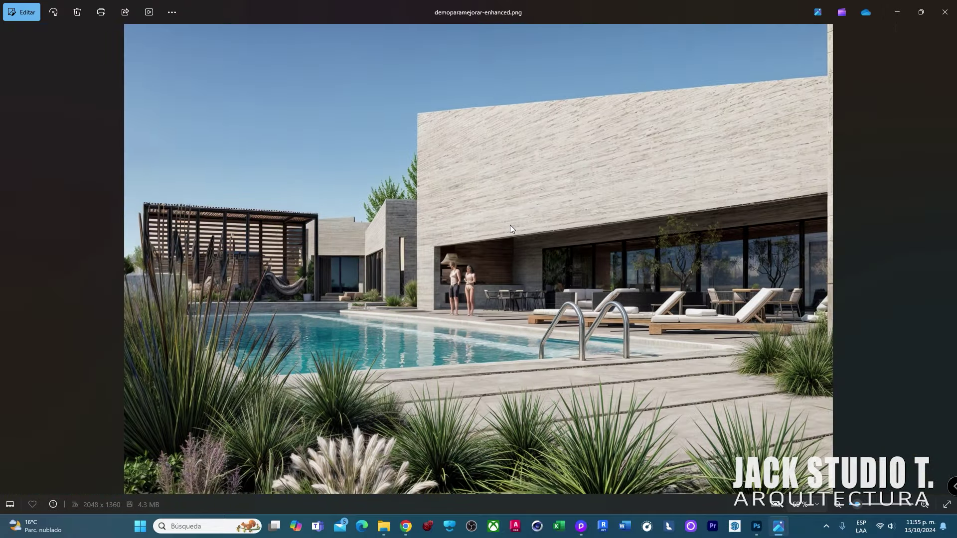
pyautogui.press('Left')
pyautogui.press('Right')
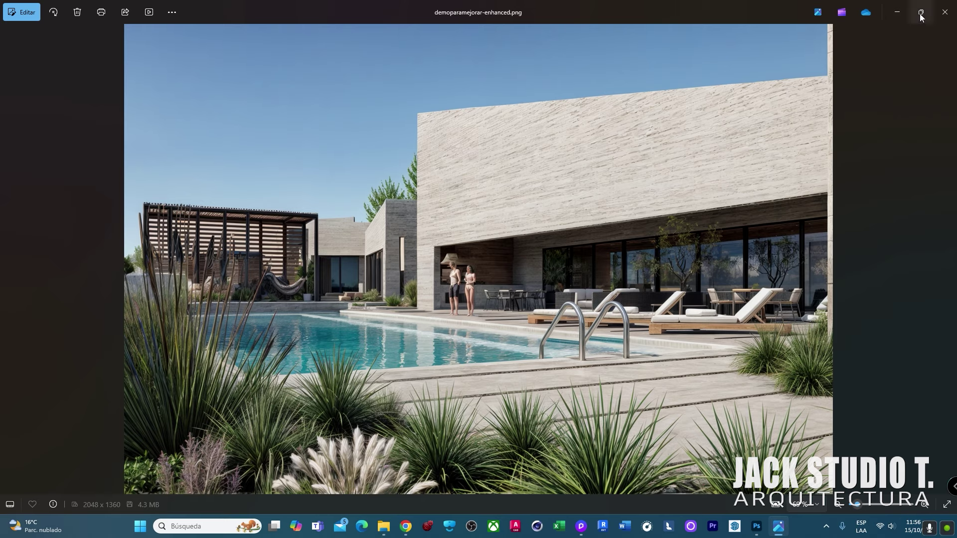
pyautogui.click(897, 12)
pyautogui.click(899, 14)
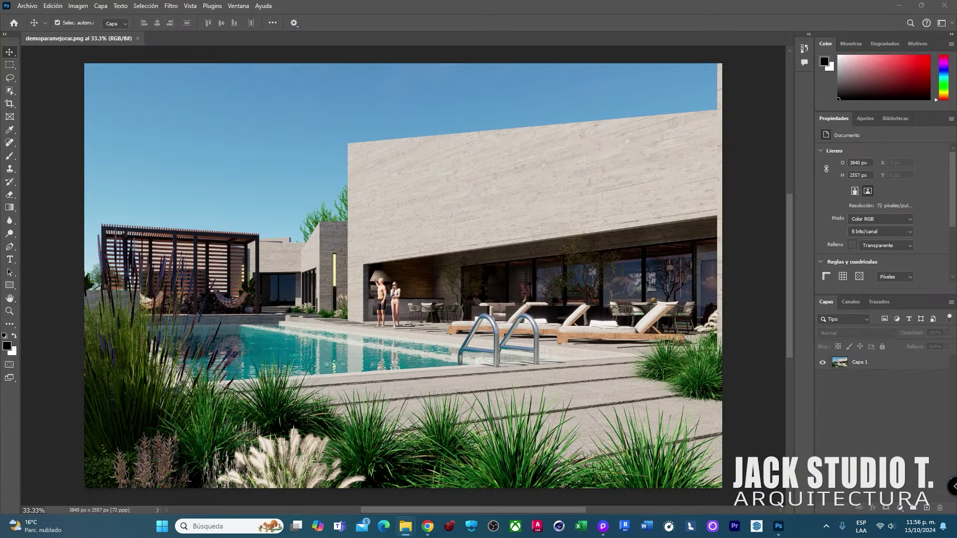
# Step: Place the enhanced PNG onto the original render in Photoshop
pyautogui.moveTo(954, 254); pyautogui.dragTo(438, 254)
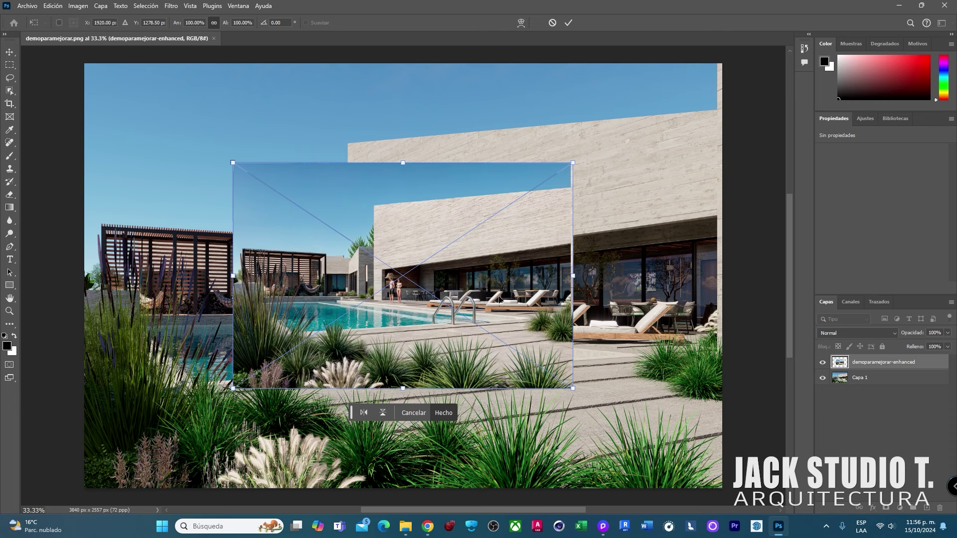
pyautogui.press('Return')
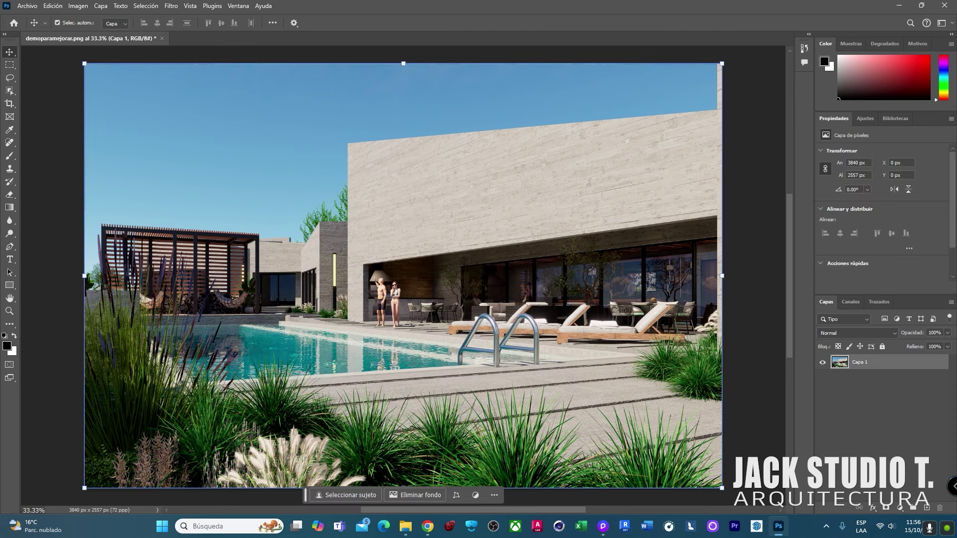
pyautogui.moveTo(881, 204); pyautogui.dragTo(442, 229)
pyautogui.hotkey('ctrl', '-')
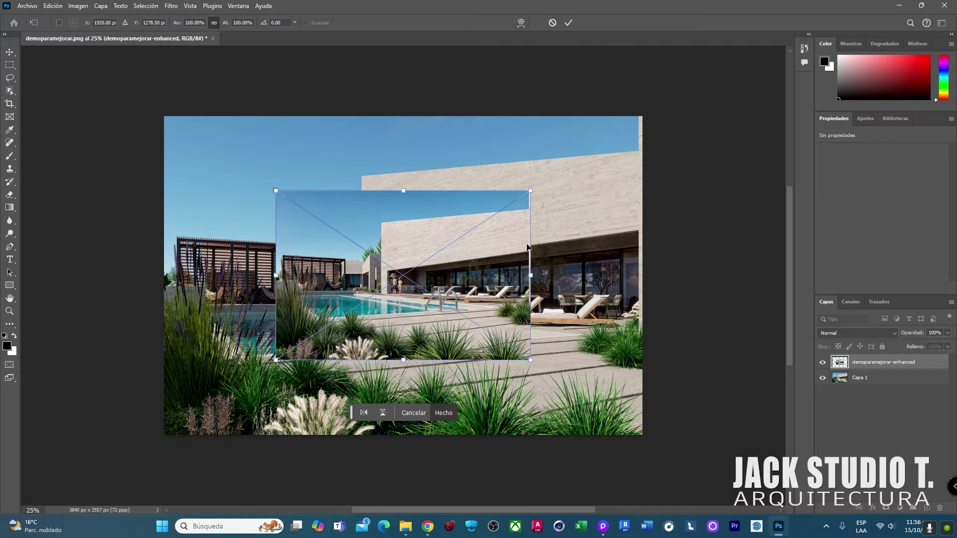
# Step: Stretch the enhanced layer to fill the canvas, commit it, and toggle its visibility
pyautogui.moveTo(531, 287); pyautogui.dragTo(646, 271)
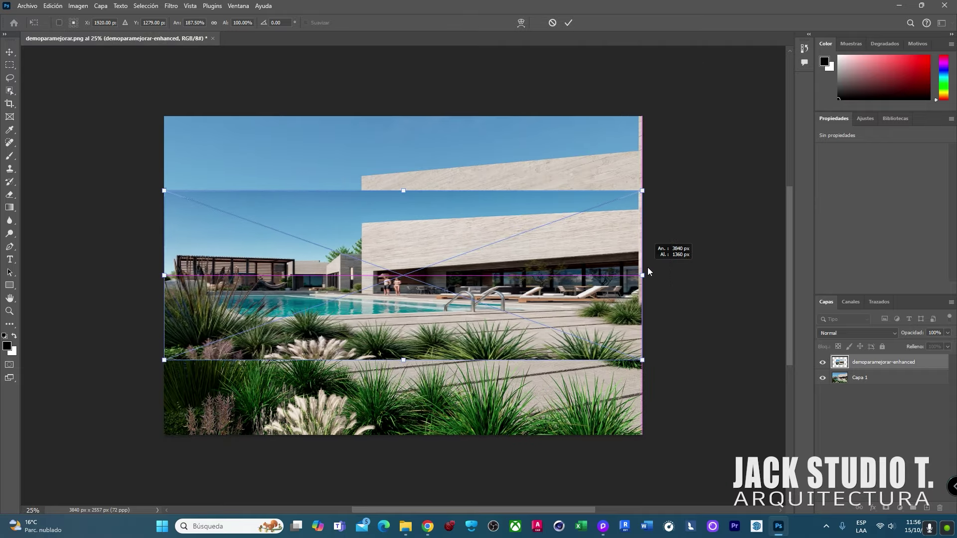
pyautogui.moveTo(406, 191); pyautogui.dragTo(404, 112)
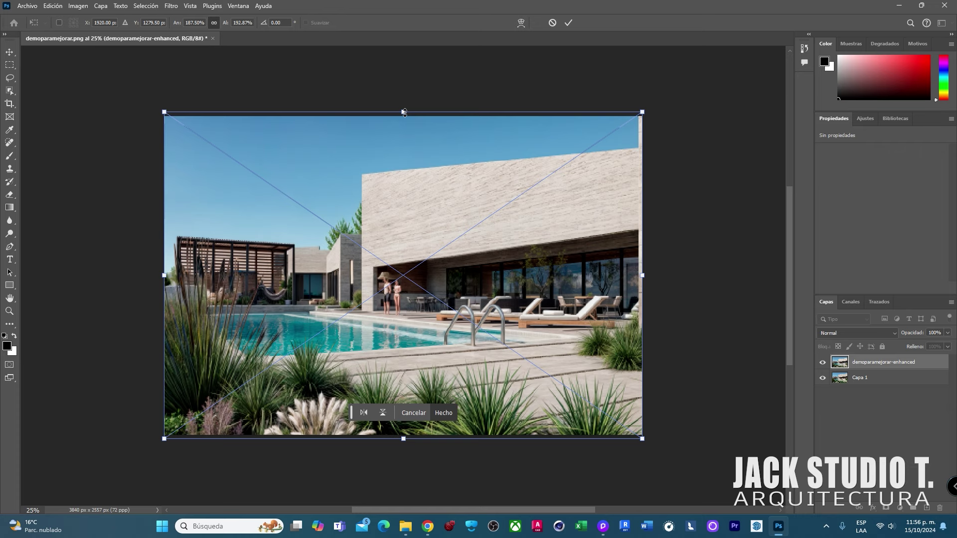
pyautogui.moveTo(404, 114); pyautogui.dragTo(403, 118)
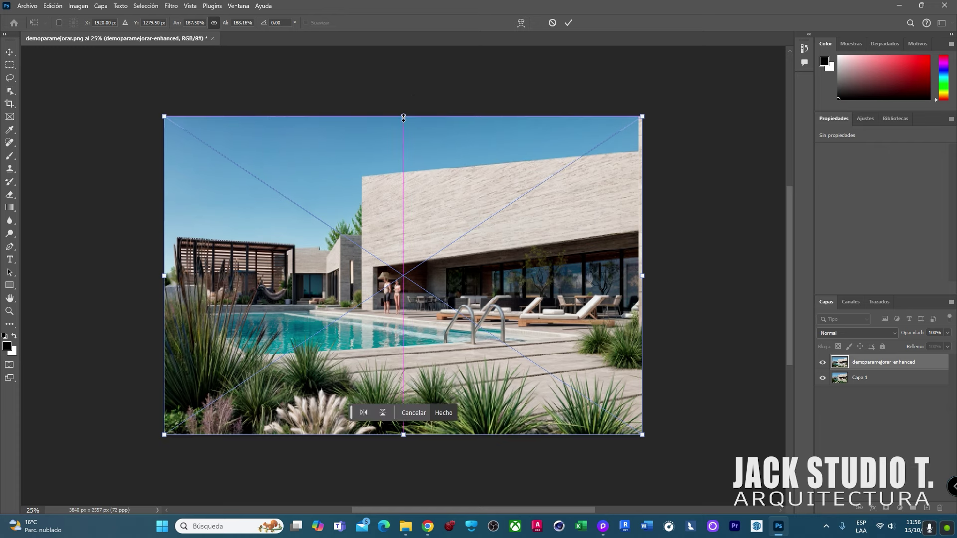
pyautogui.press('Return')
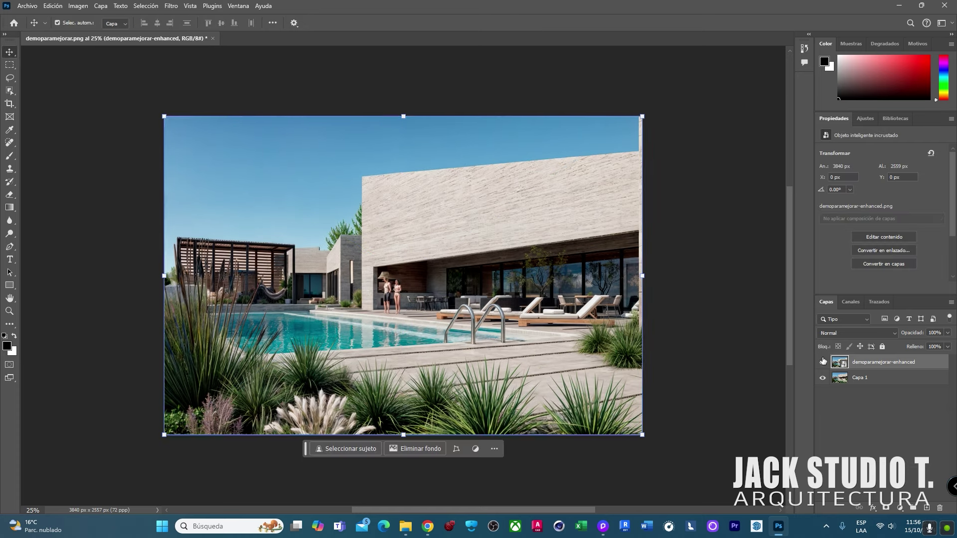
pyautogui.click(823, 362)
pyautogui.click(823, 361)
pyautogui.click(673, 91)
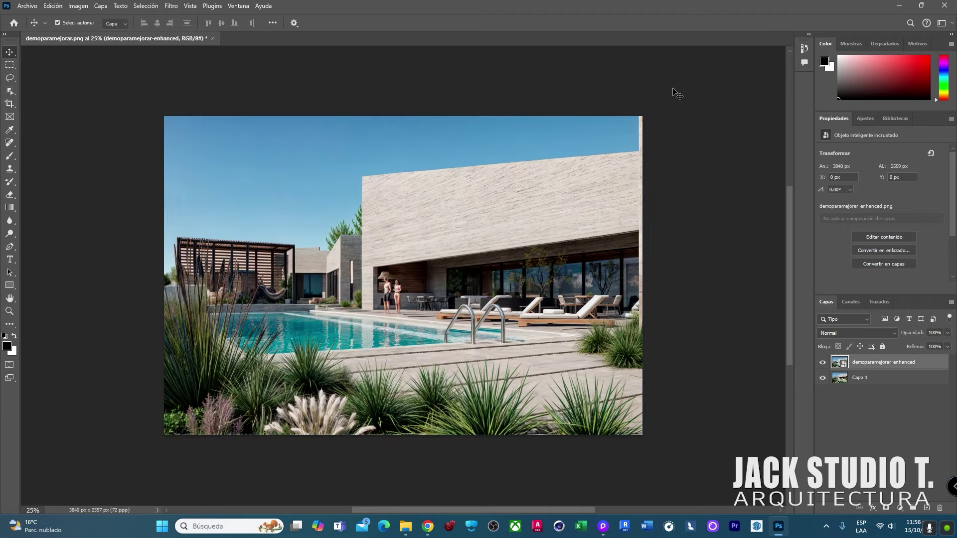
pyautogui.hotkey('ctrl', '+')
pyautogui.hotkey('ctrl', '+')
pyautogui.hotkey('ctrl', '+')
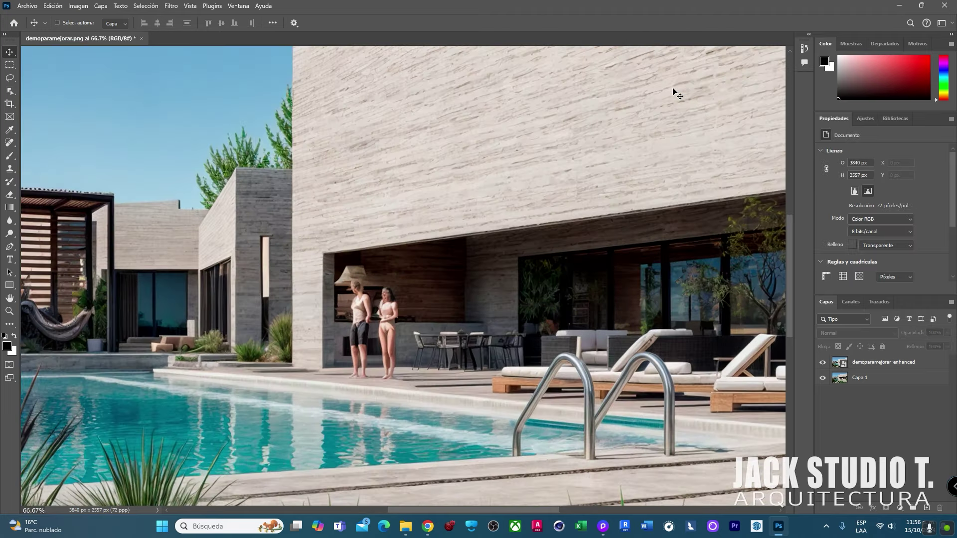
pyautogui.hotkey('ctrl', '+')
pyautogui.hotkey('ctrl', '+')
pyautogui.click(822, 362)
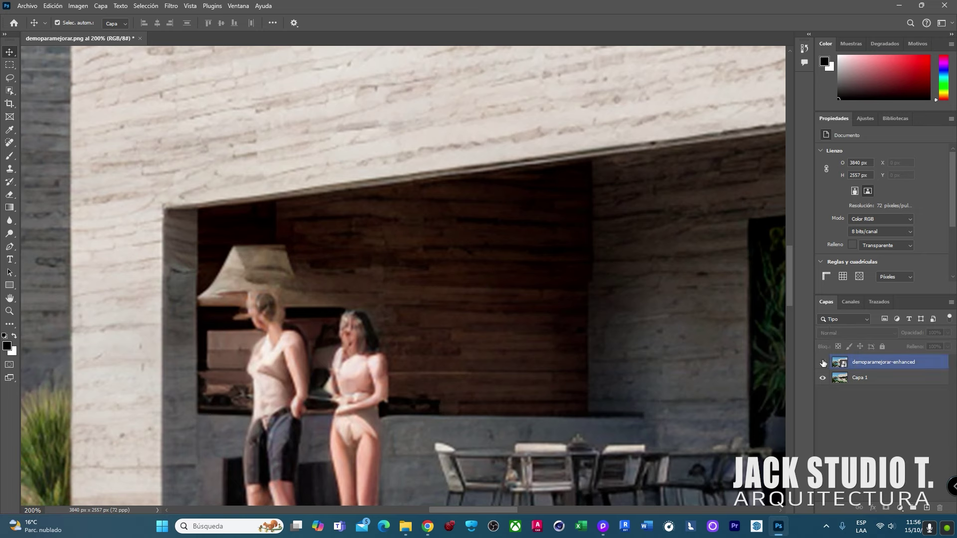
pyautogui.click(877, 377)
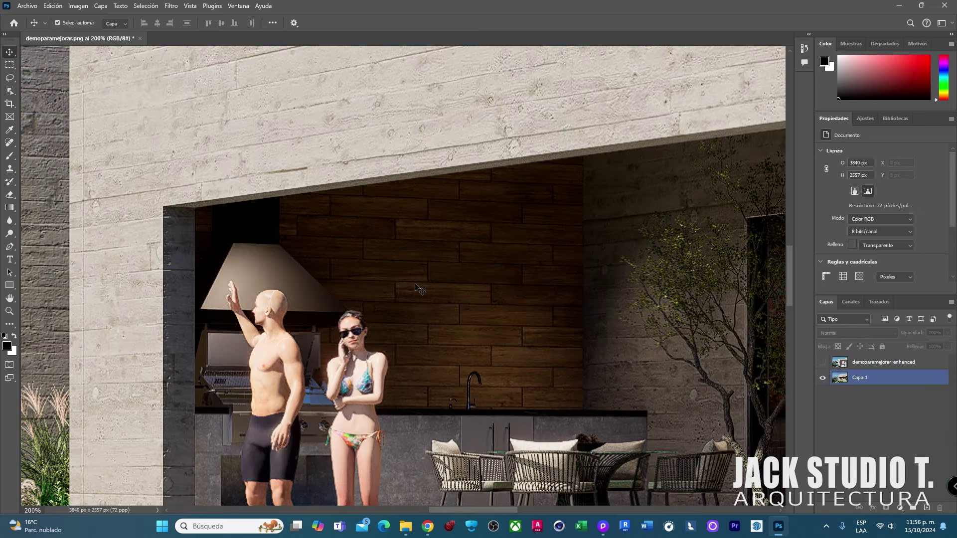
pyautogui.click(882, 362)
pyautogui.click(822, 362)
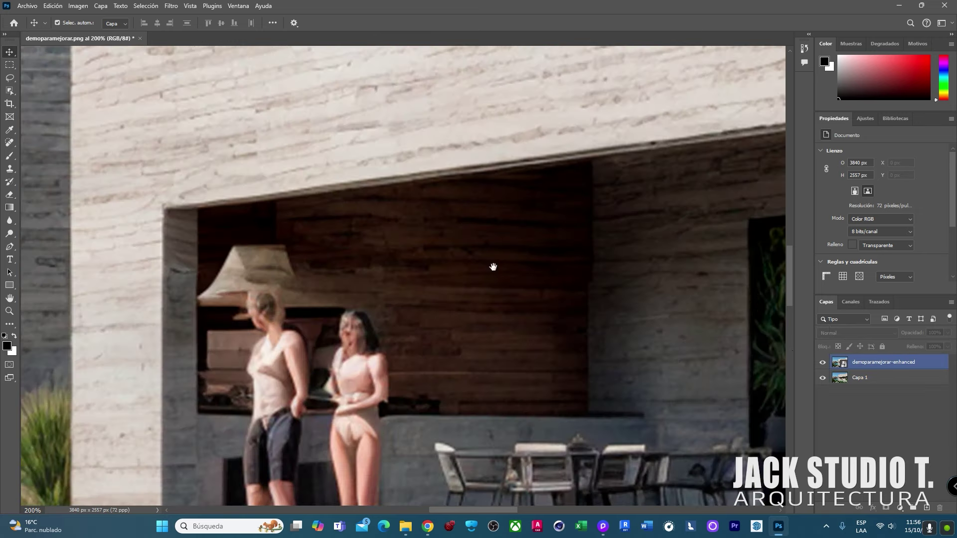
pyautogui.moveTo(494, 268)
pyautogui.mouseDown()
pyautogui.moveTo(686, 123)
pyautogui.moveTo(728, 175)
pyautogui.mouseUp()
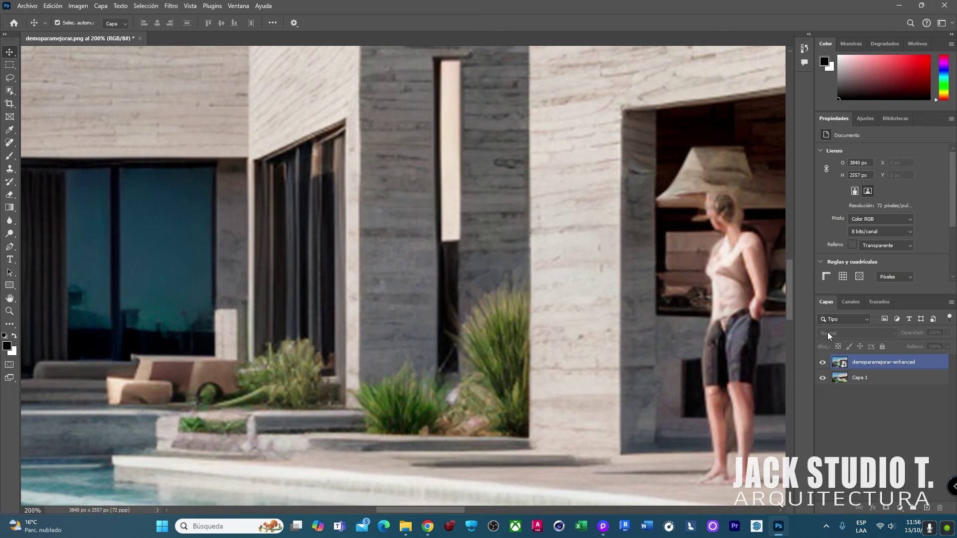
pyautogui.click(822, 362)
pyautogui.hotkey('ctrl', '0')
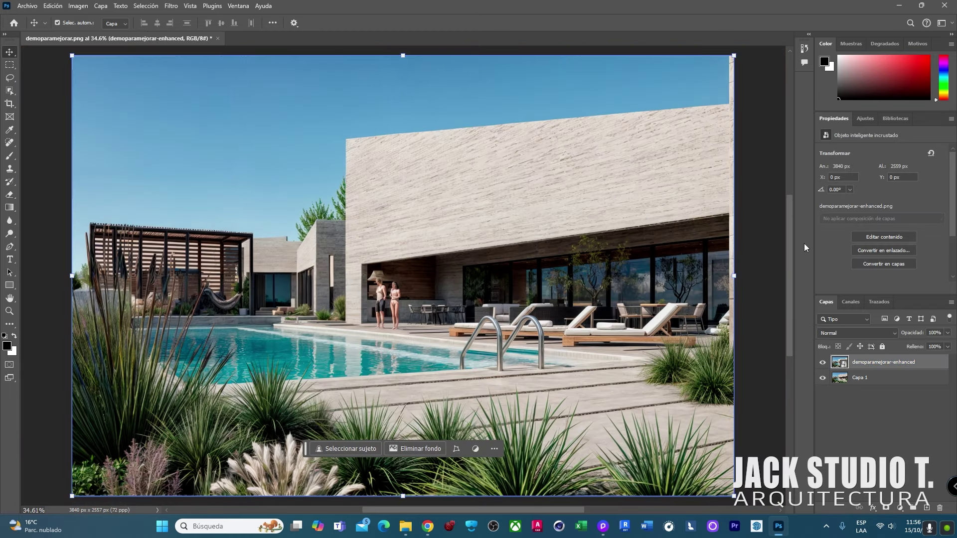
# Step: Duplicate the original render layer and rasterize the enhanced layer
pyautogui.click(743, 216)
pyautogui.click(857, 359)
pyautogui.click(858, 377)
pyautogui.hotkey('ctrl', 'j')
pyautogui.moveTo(858, 378); pyautogui.dragTo(859, 369)
pyautogui.click(859, 369)
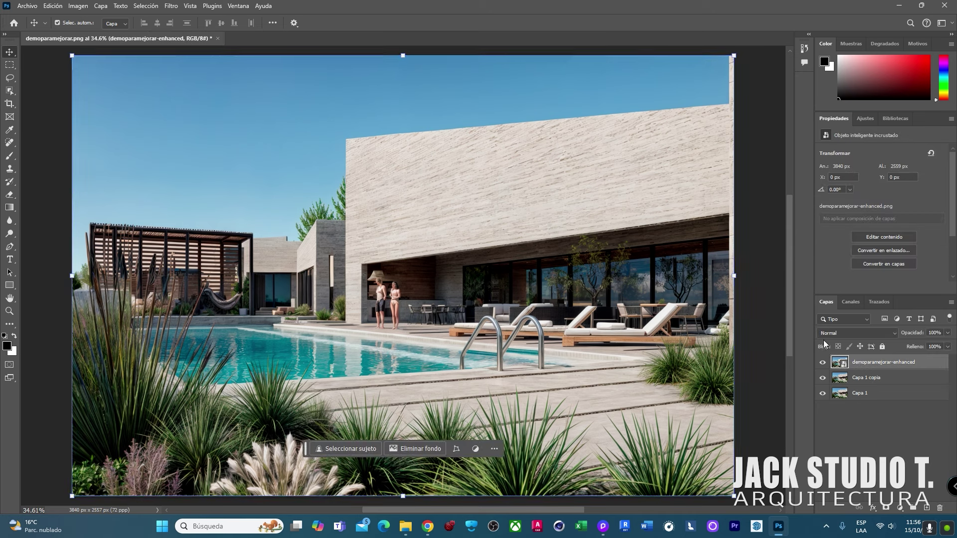
pyautogui.click(545, 298)
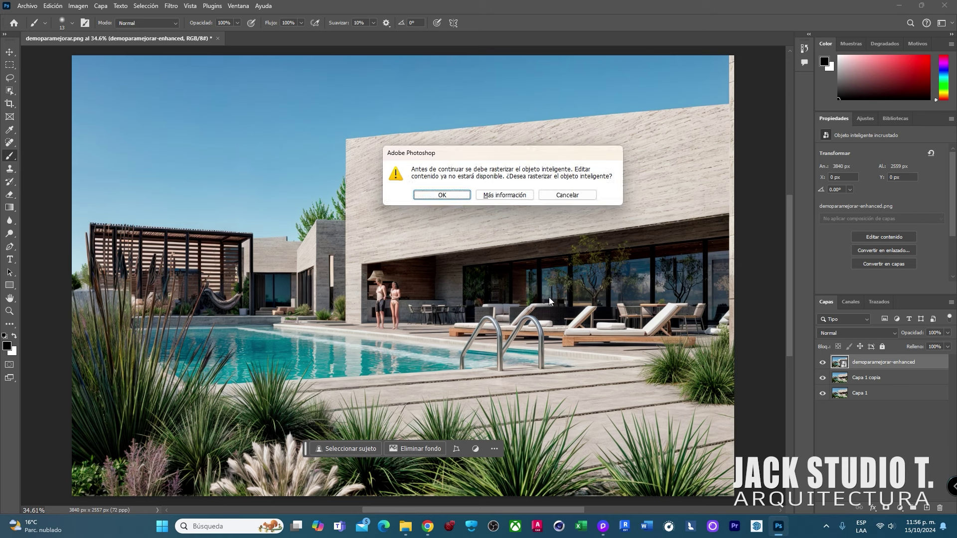
pyautogui.press('Return')
# Step: Set the Eraser to a soft round brush at 450 px
pyautogui.press('e')
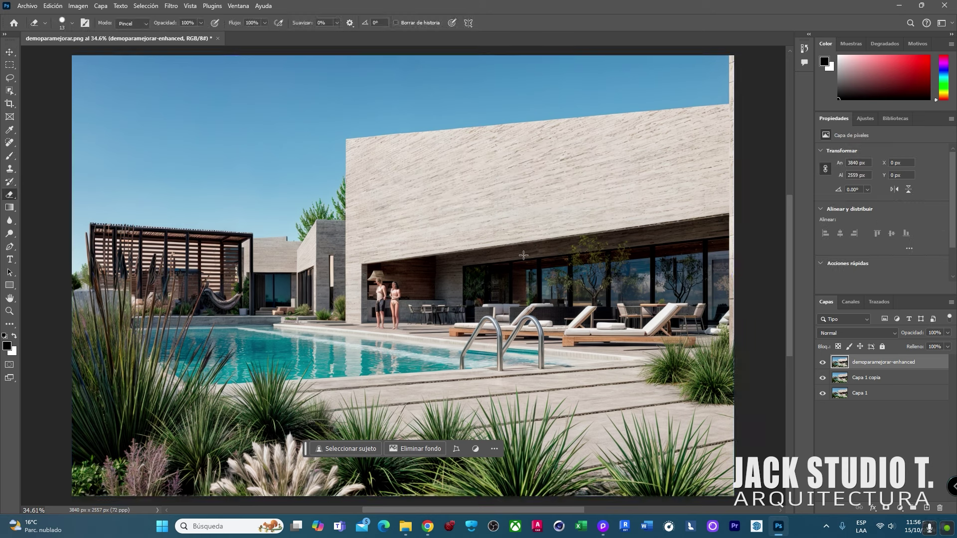
pyautogui.rightClick(523, 255)
pyautogui.moveTo(537, 270); pyautogui.dragTo(560, 269)
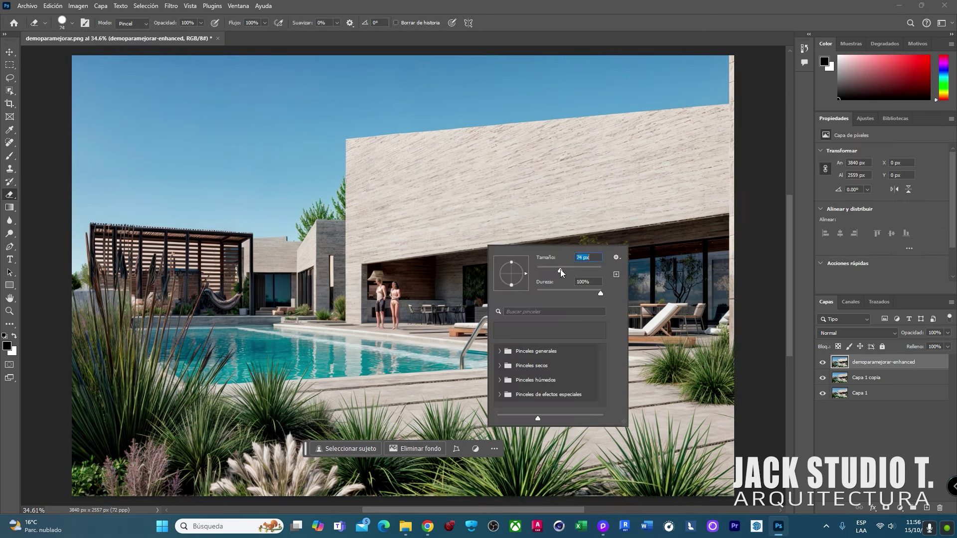
pyautogui.click(500, 352)
pyautogui.click(541, 369)
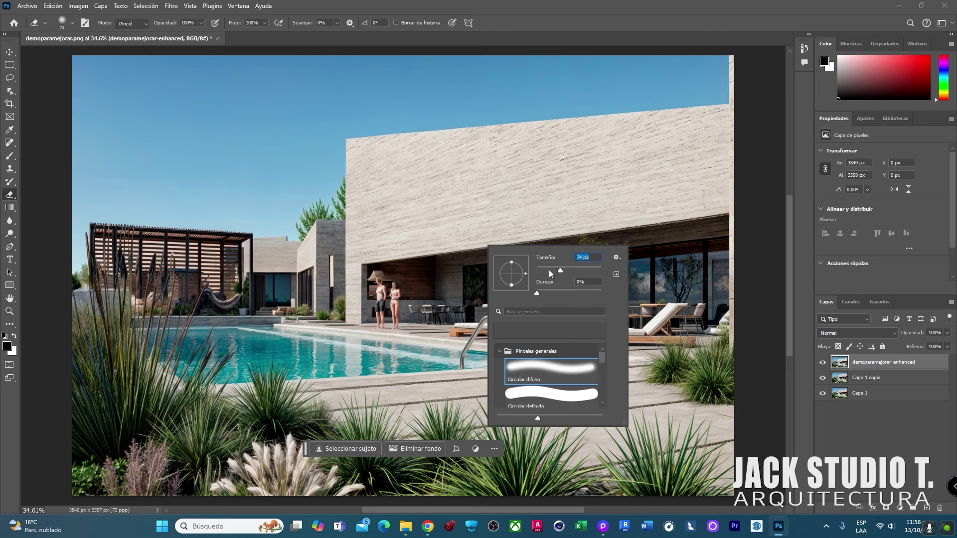
pyautogui.moveTo(587, 271); pyautogui.dragTo(596, 271)
pyautogui.press('Return')
# Step: Erase the enhanced layer over the upper wall, poolside figures, windows and alcove
pyautogui.moveTo(349, 145)
pyautogui.mouseDown()
pyautogui.moveTo(704, 149)
pyautogui.moveTo(705, 184)
pyautogui.moveTo(468, 206)
pyautogui.moveTo(389, 195)
pyautogui.mouseUp()
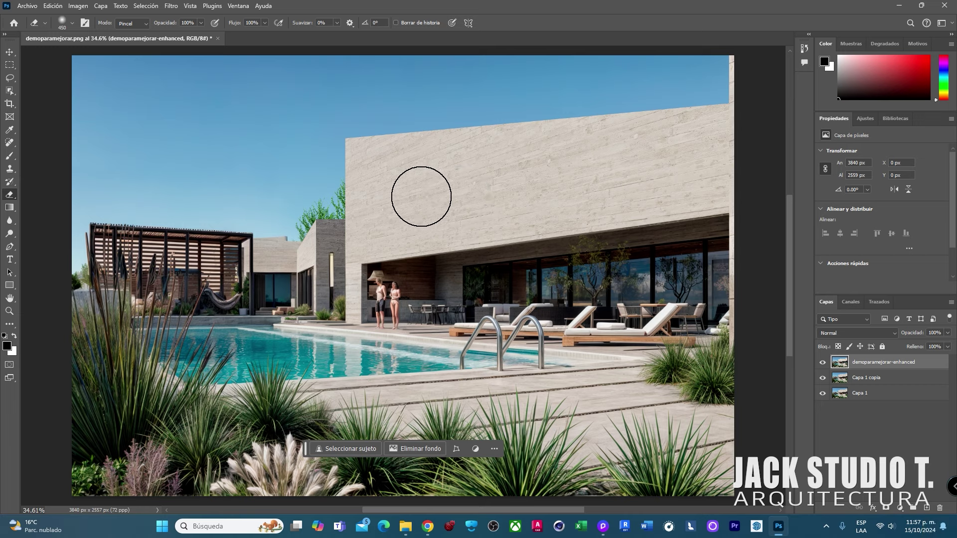
pyautogui.click(822, 362)
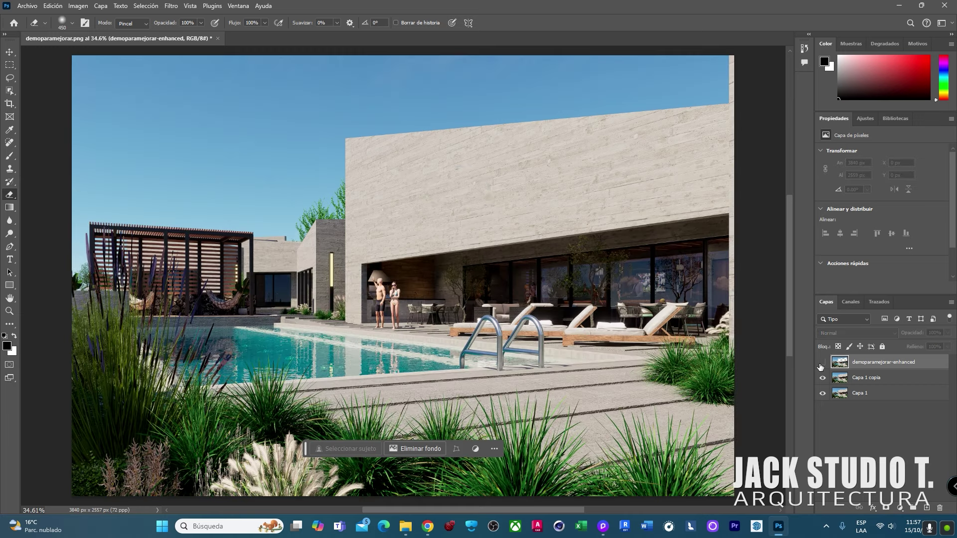
pyautogui.moveTo(389, 225)
pyautogui.mouseDown()
pyautogui.moveTo(393, 299)
pyautogui.moveTo(688, 273)
pyautogui.moveTo(457, 273)
pyautogui.moveTo(350, 285)
pyautogui.mouseUp()
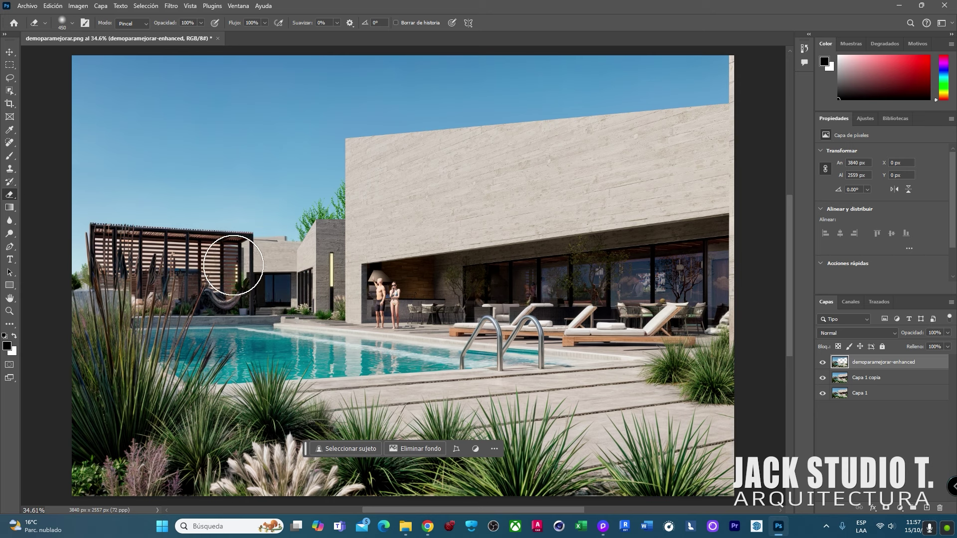
pyautogui.moveTo(350, 285); pyautogui.dragTo(218, 244)
# Step: Shrink the eraser to about 101 px and erase the enhanced pergola
pyautogui.rightClick(311, 264)
pyautogui.moveTo(394, 282); pyautogui.dragTo(383, 282)
pyautogui.press('Return')
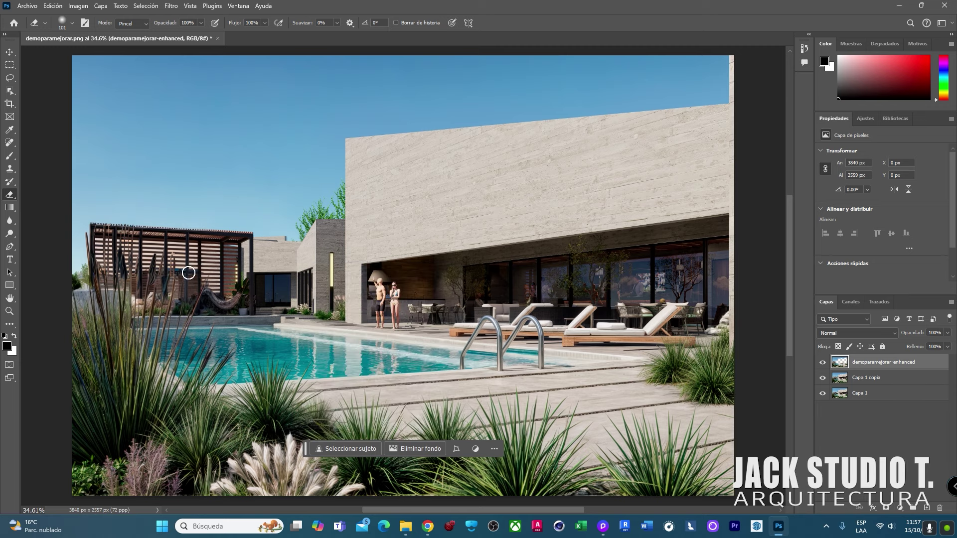
pyautogui.moveTo(200, 258)
pyautogui.mouseDown()
pyautogui.moveTo(156, 252)
pyautogui.moveTo(124, 229)
pyautogui.moveTo(92, 235)
pyautogui.mouseUp()
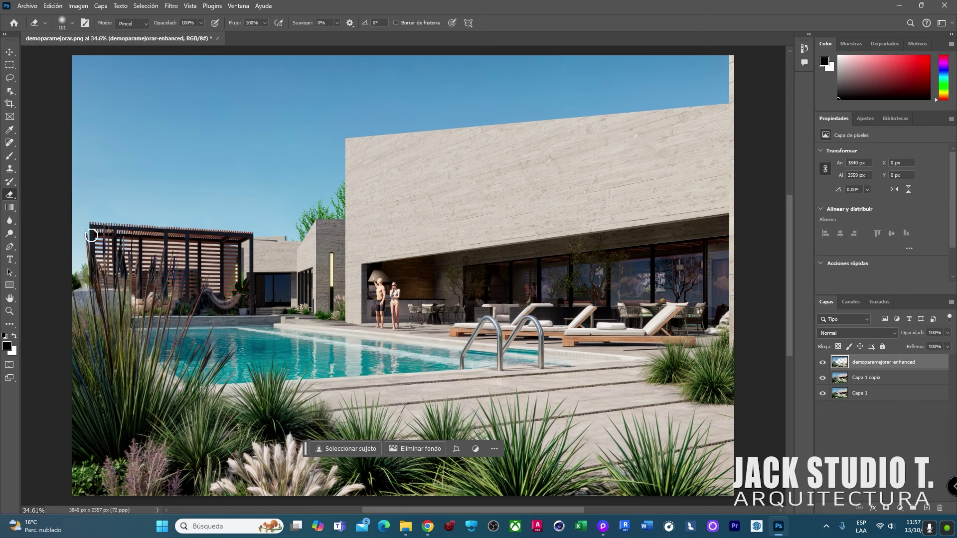
pyautogui.rightClick(321, 188)
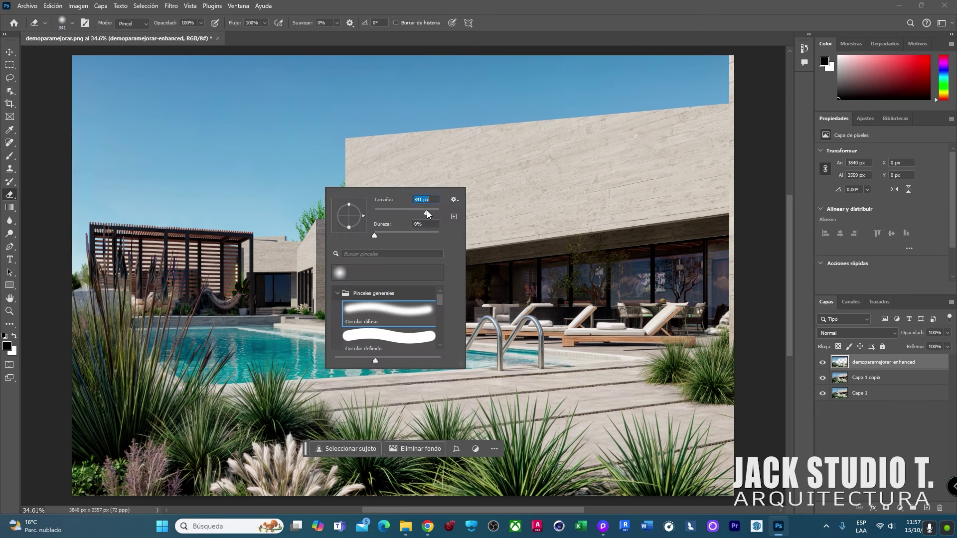
pyautogui.press('Return')
pyautogui.hotkey('ctrl', '-')
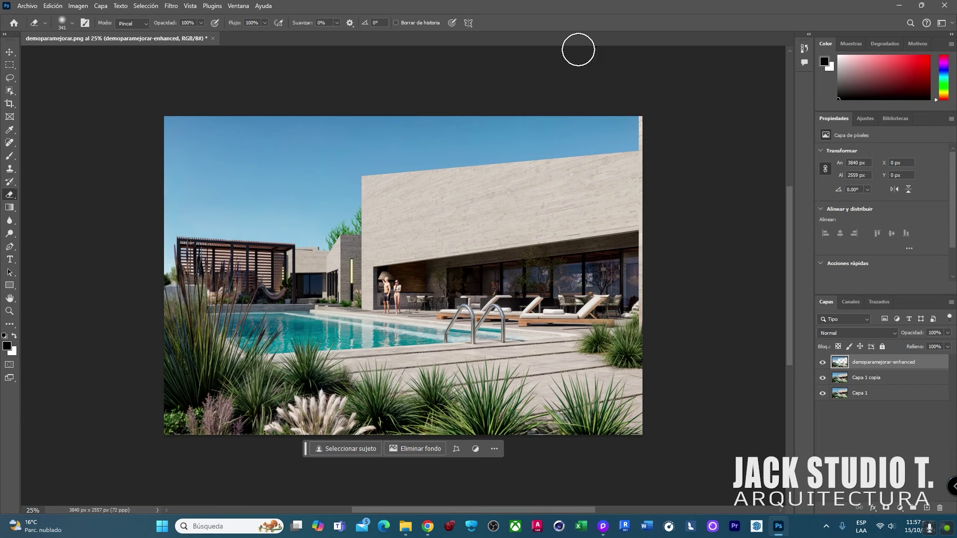
# Step: Delete the top part of the enhanced layer with a rectangular selection, then switch to Move
pyautogui.press('m')
pyautogui.moveTo(656, 89); pyautogui.dragTo(69, 239)
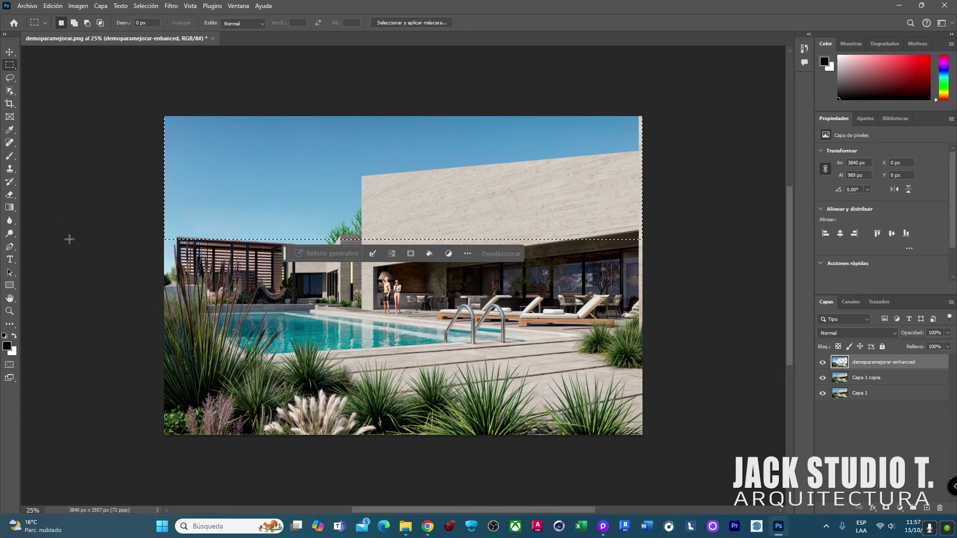
pyautogui.press('Delete')
pyautogui.hotkey('ctrl', 'd')
pyautogui.press('e')
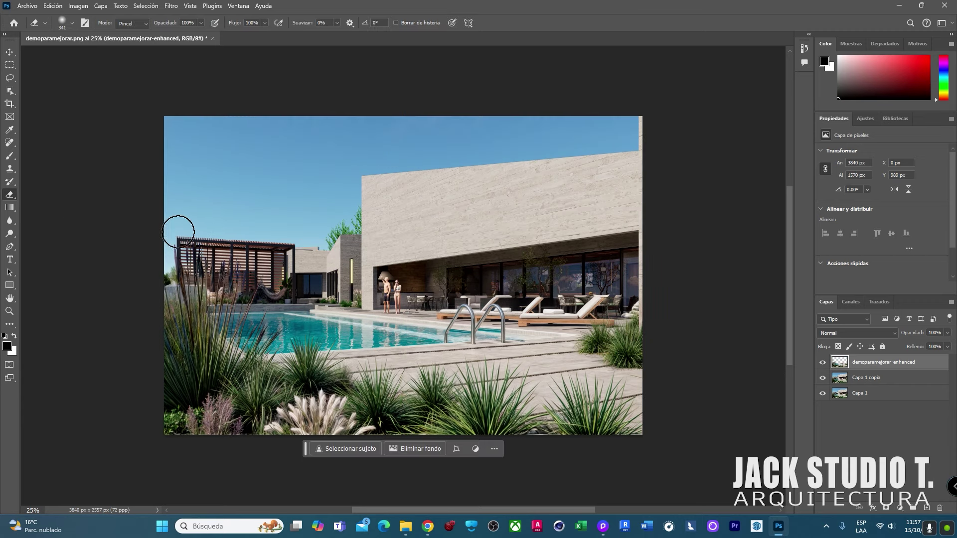
pyautogui.keyDown('ctrl'); pyautogui.click(837, 365); pyautogui.keyUp('ctrl')
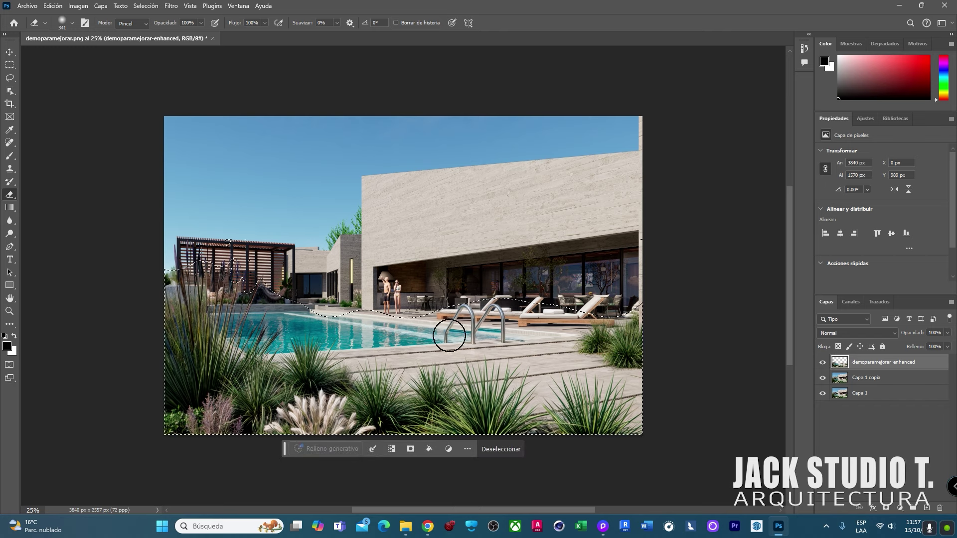
pyautogui.hotkey('ctrl', 'd')
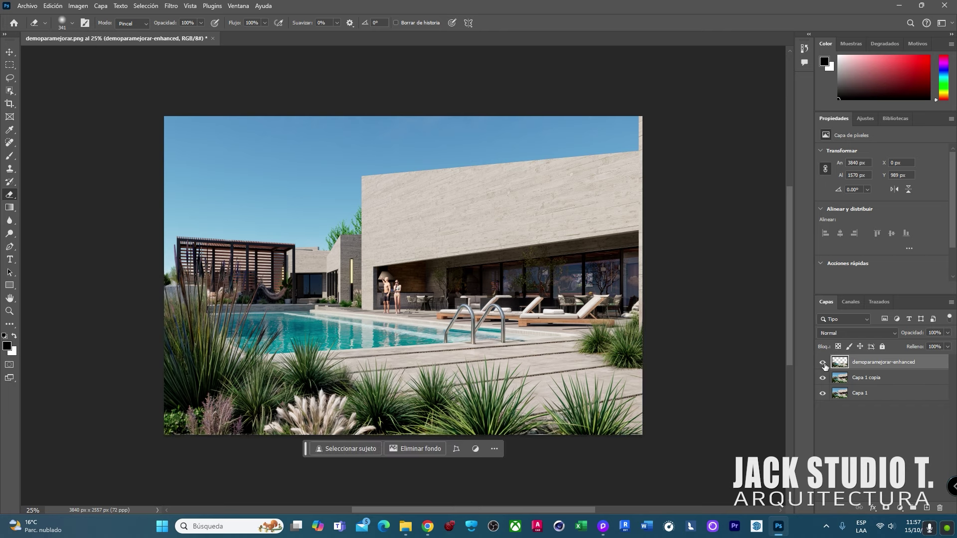
pyautogui.press('v')
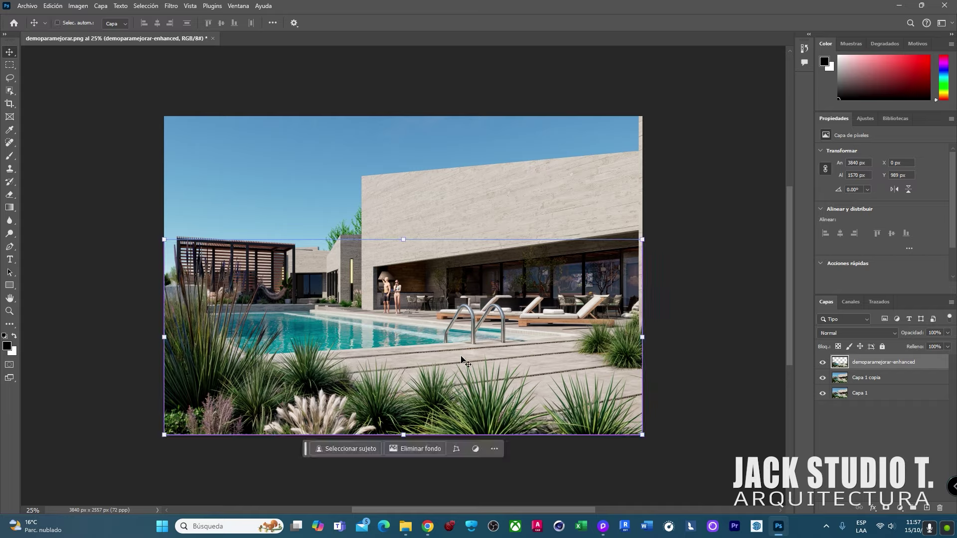
pyautogui.scroll(5, 462, 360)
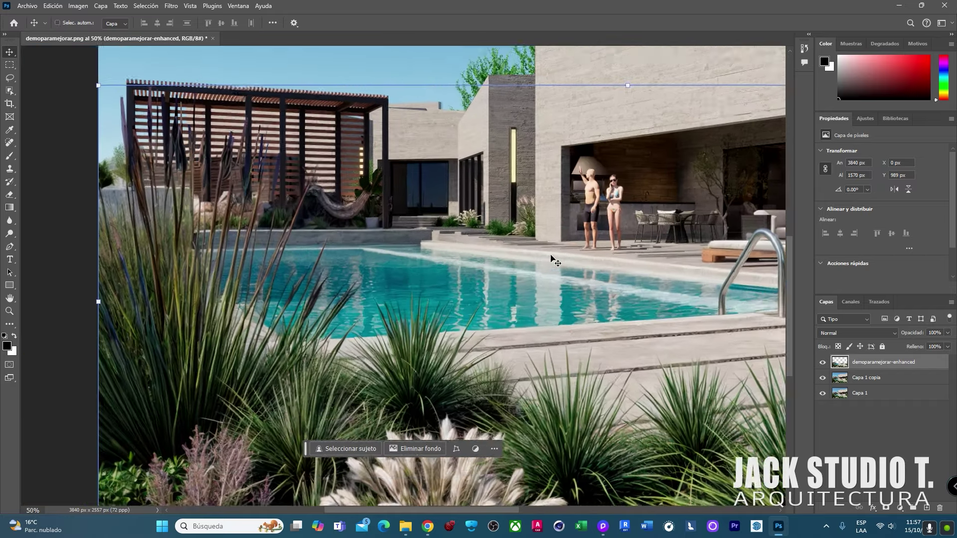
pyautogui.scroll(-3, 554, 261)
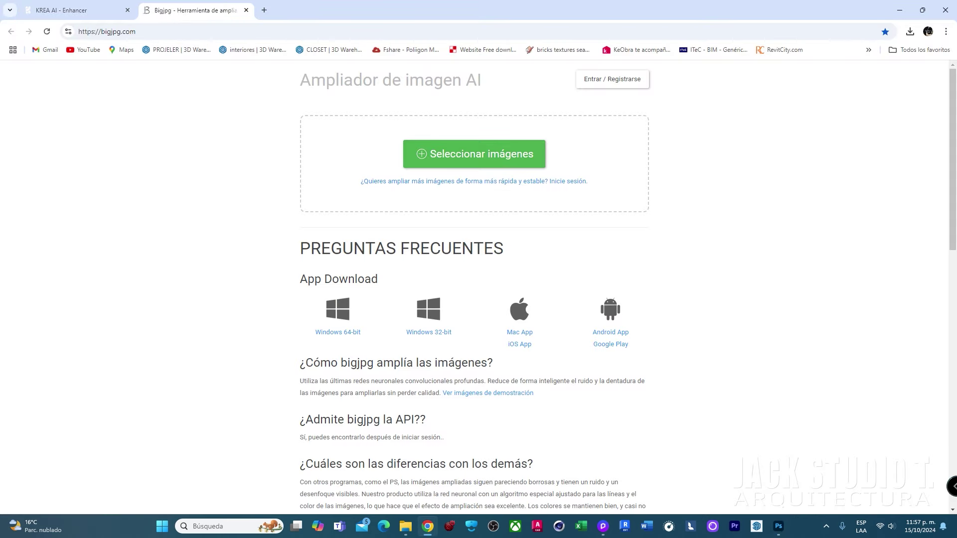
# Step: Upscale demoparamejorar-enhanced.png in Bigjpg at 4x Foto, Medio noise reduction, and download it
pyautogui.click(441, 170)
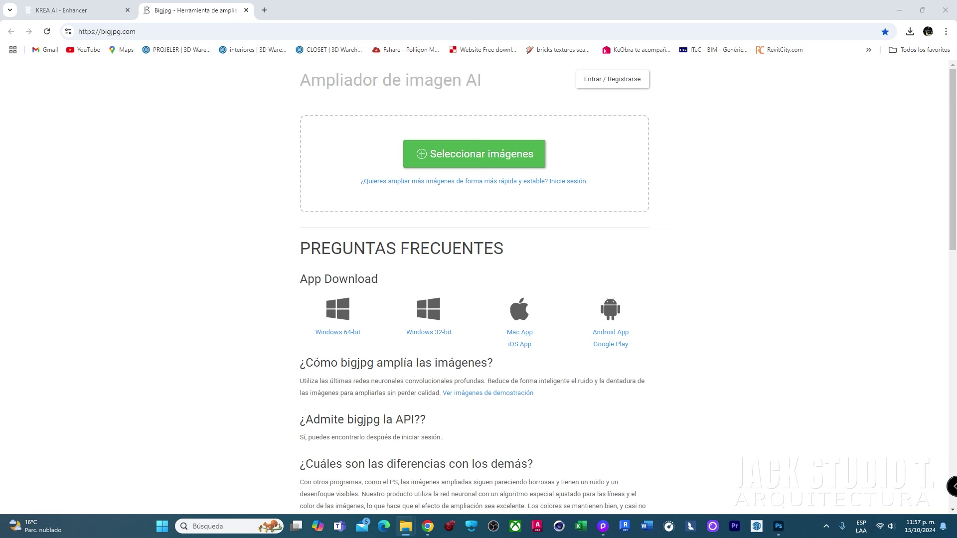
pyautogui.moveTo(892, 135); pyautogui.dragTo(449, 172)
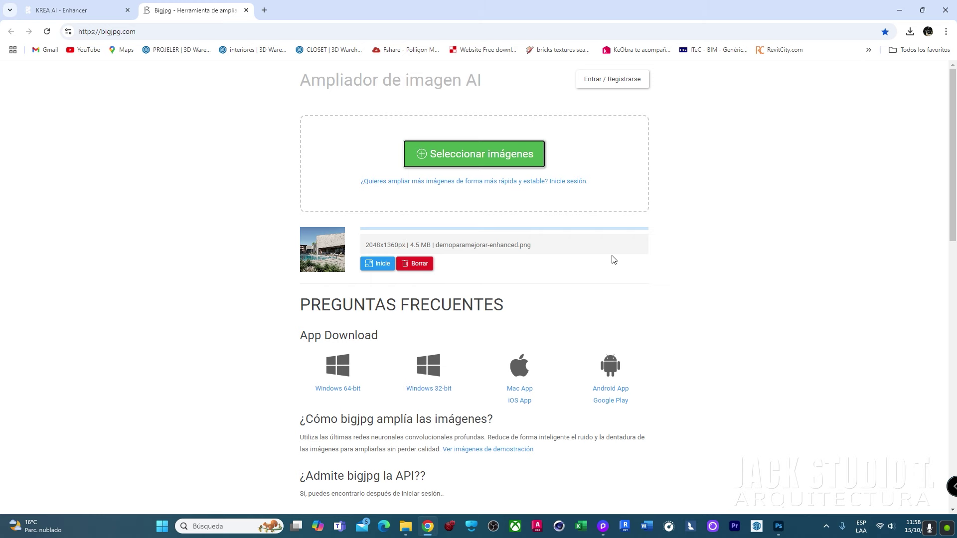
pyautogui.click(378, 267)
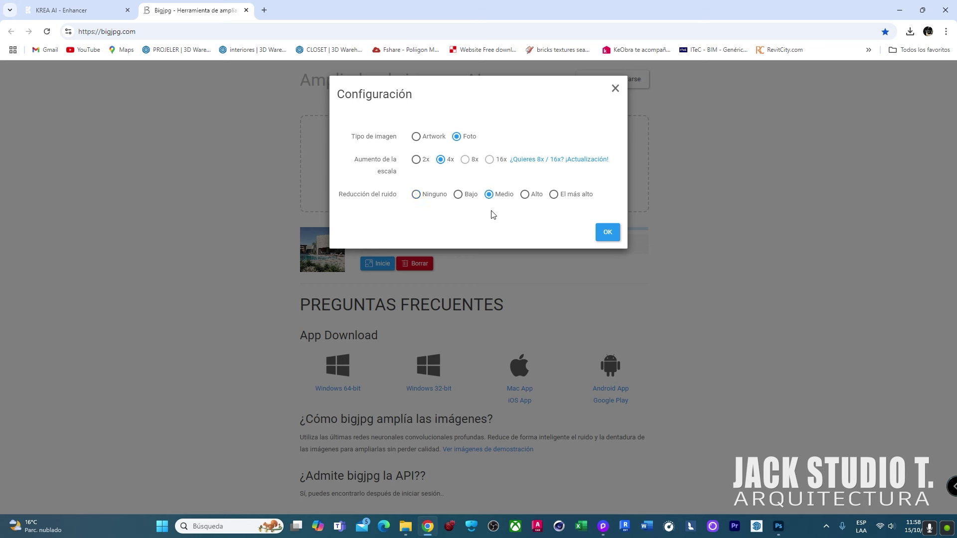
pyautogui.click(606, 234)
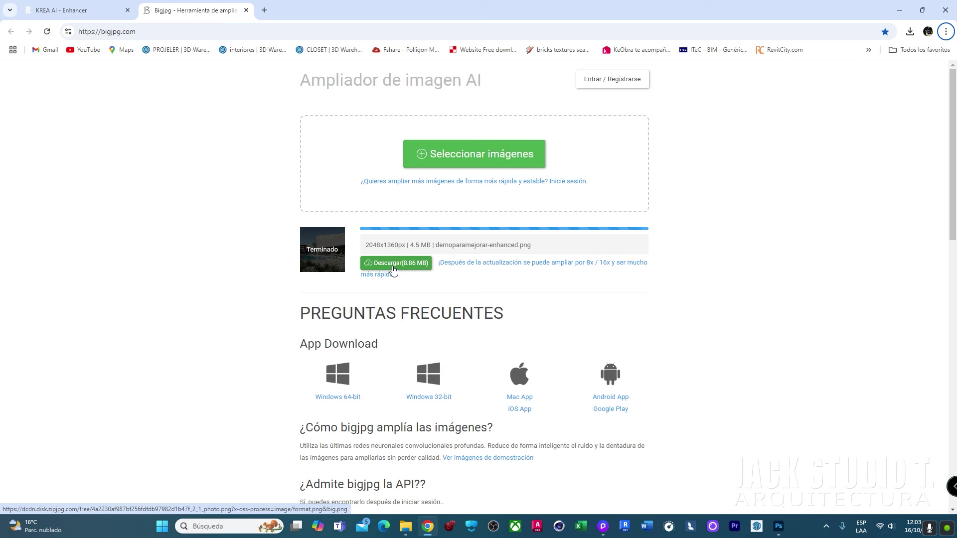
pyautogui.click(393, 264)
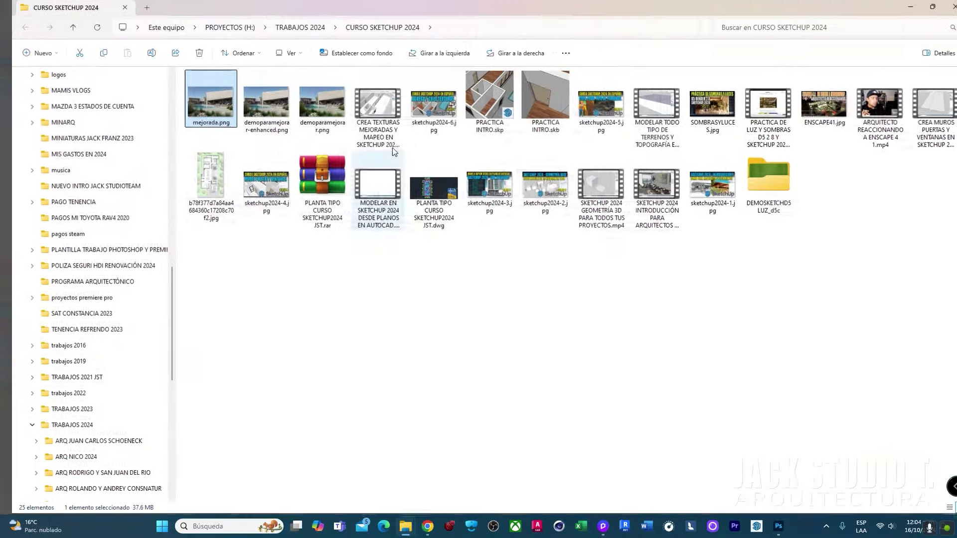
# Step: Select the 37.6 MB upscaled mejorada.png in the CURSO SKETCHUP 2024 folder
pyautogui.click(249, 127)
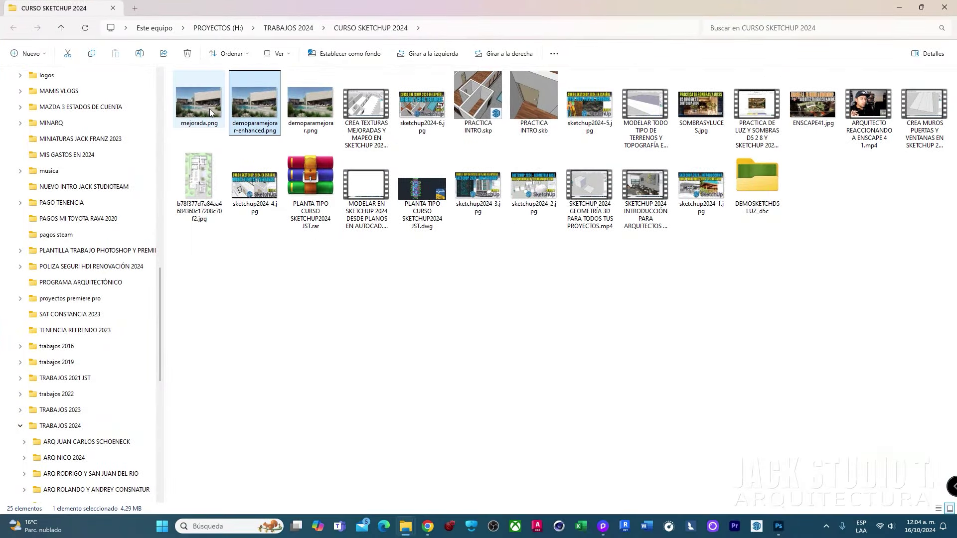
pyautogui.click(209, 109)
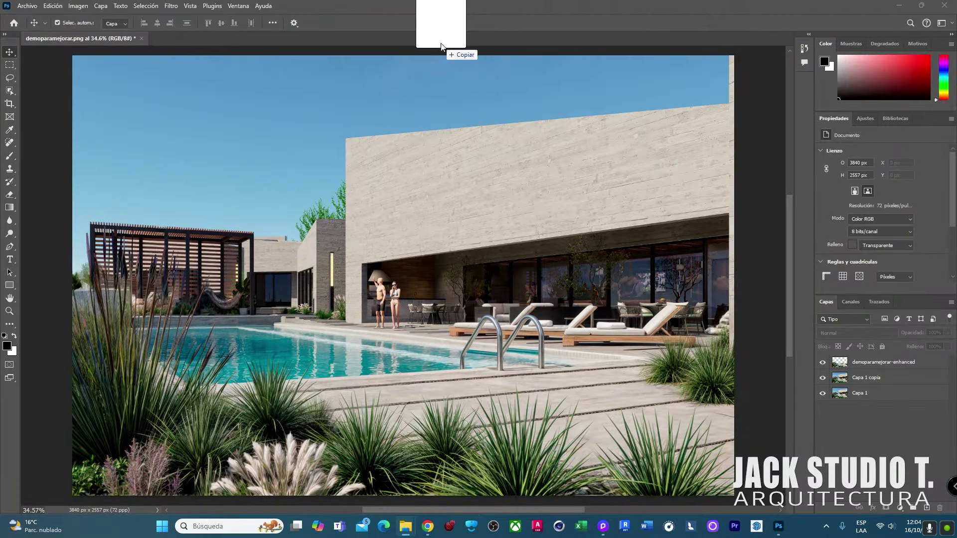
# Step: Open mejorada.png and place demoparamejorar-enhanced over it, scaled 400% to fill the 8192×5440 canvas
pyautogui.moveTo(482, 80); pyautogui.dragTo(440, 47)
pyautogui.press('Return')
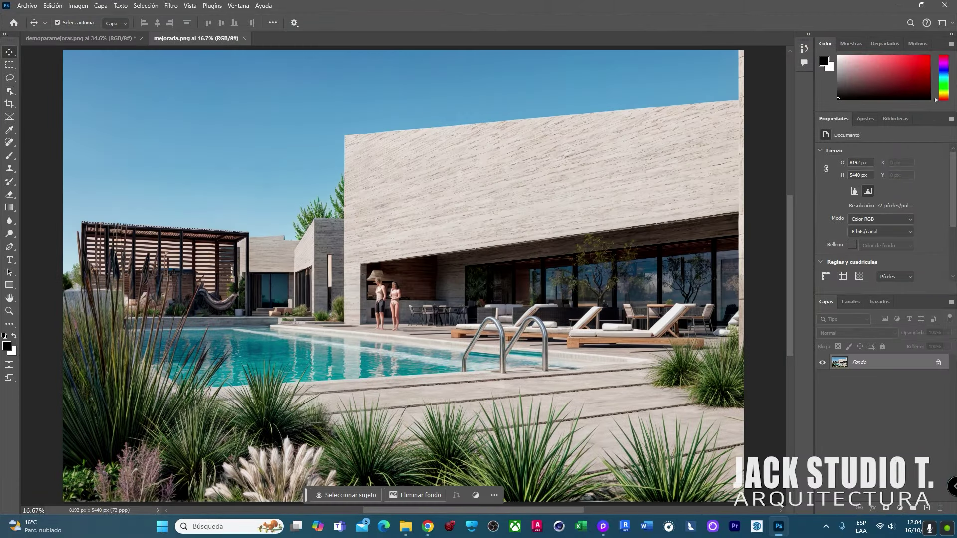
pyautogui.moveTo(400, 244); pyautogui.dragTo(406, 266)
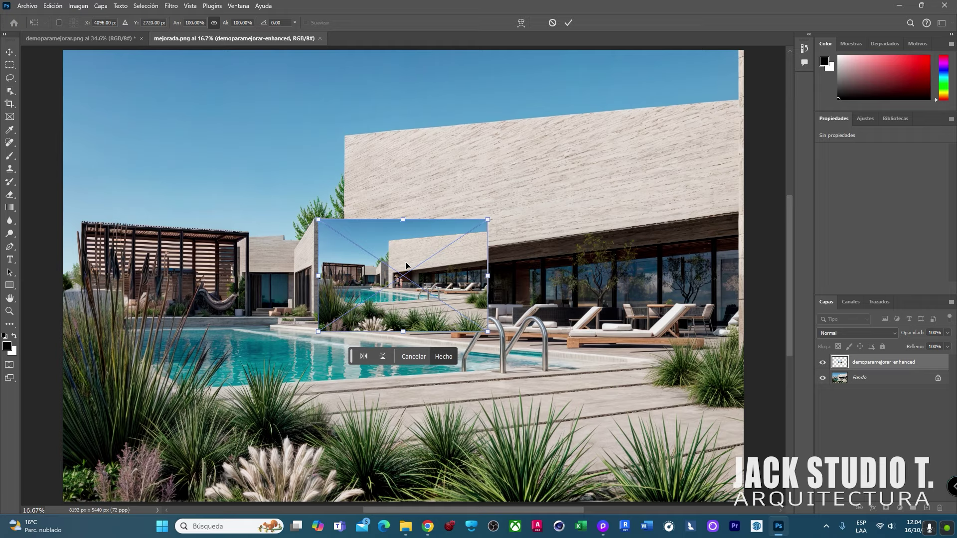
pyautogui.hotkey('ctrl', '-')
pyautogui.hotkey('ctrl', '-')
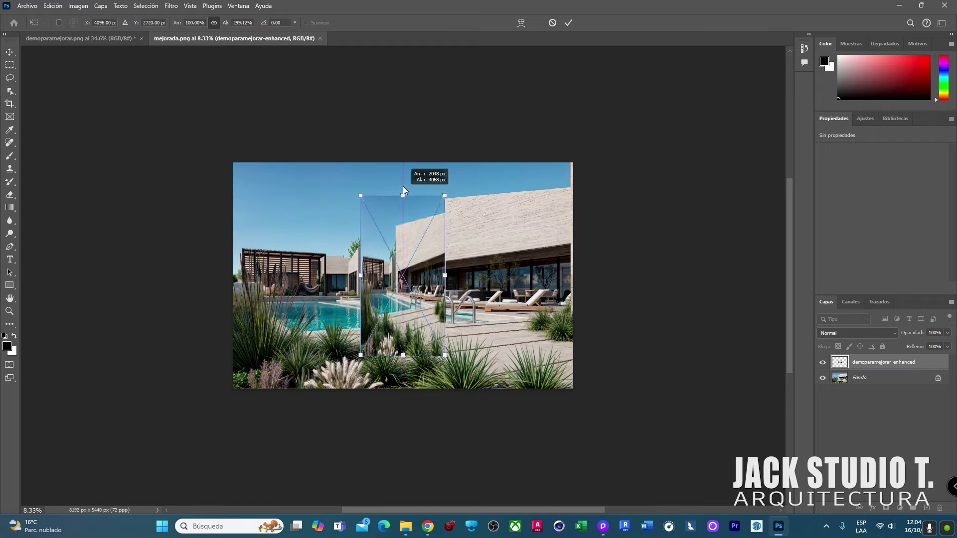
pyautogui.moveTo(404, 247); pyautogui.dragTo(402, 164)
pyautogui.moveTo(445, 278); pyautogui.dragTo(576, 281)
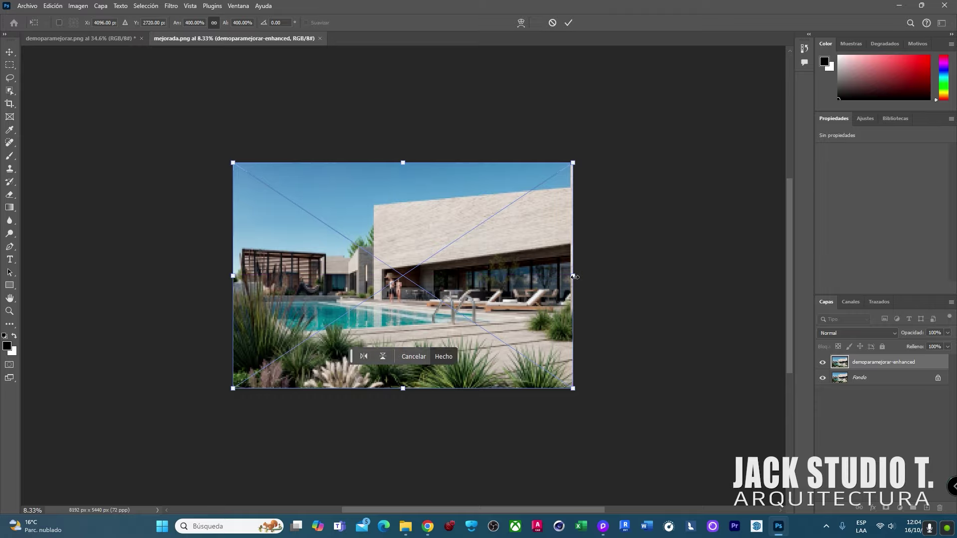
pyautogui.press('Return')
# Step: Compare the lounge, hammock and pool up close with the enhanced layer on and off, then reselect Capa 1 copia
pyautogui.hotkey('ctrl', '+')
pyautogui.hotkey('ctrl', '+')
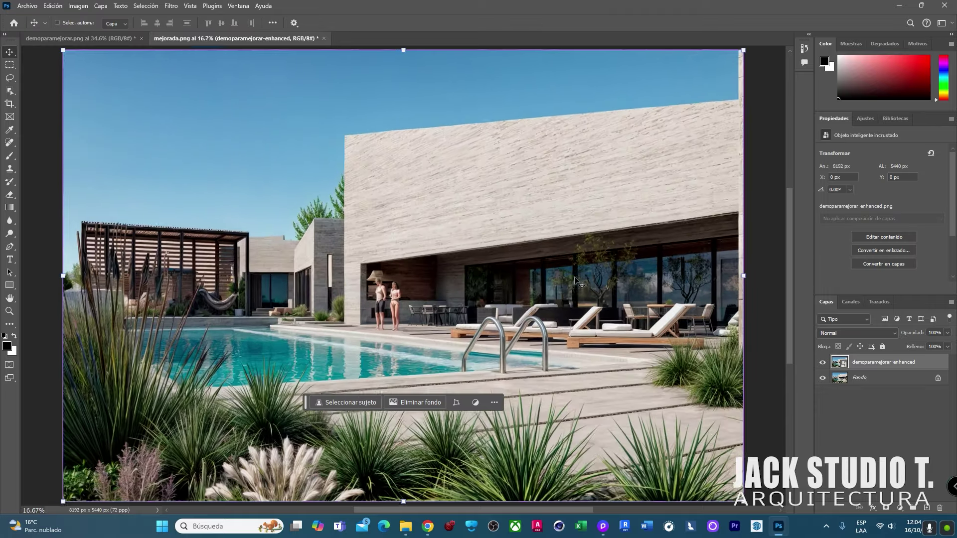
pyautogui.hotkey('ctrl', '+')
pyautogui.hotkey('ctrl', '+')
pyautogui.hotkey('ctrl', '+')
pyautogui.hotkey('ctrl', '+')
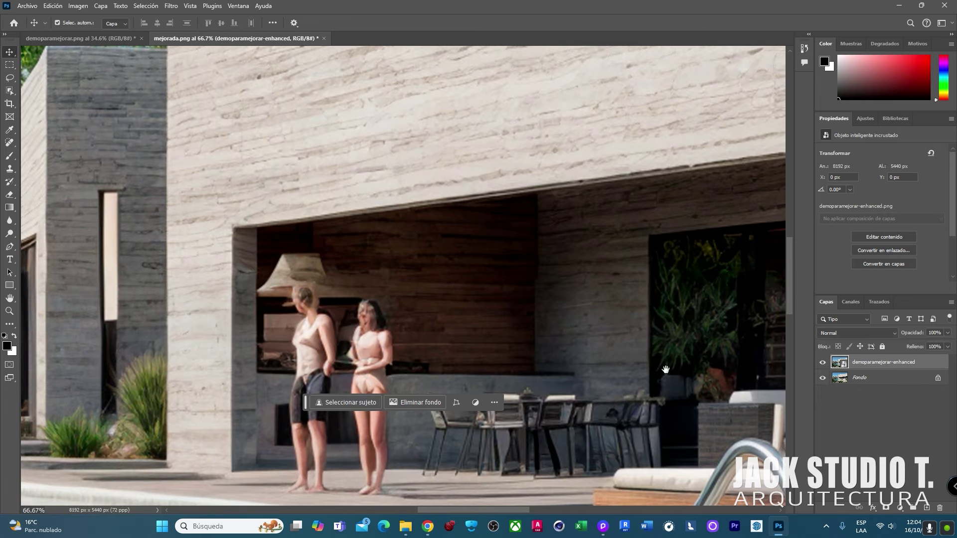
pyautogui.moveTo(665, 369); pyautogui.dragTo(480, 352)
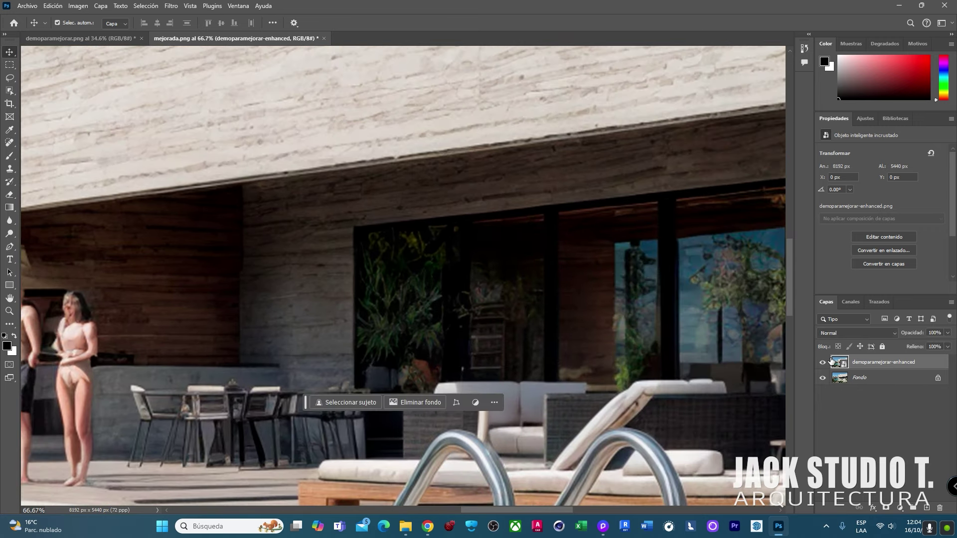
pyautogui.click(822, 362)
pyautogui.moveTo(298, 156); pyautogui.dragTo(511, 53)
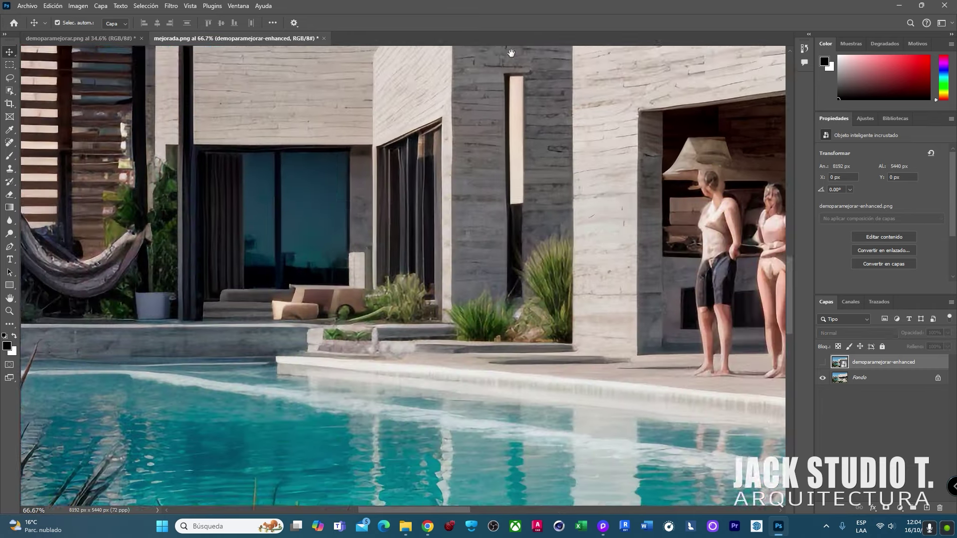
pyautogui.moveTo(439, 348); pyautogui.dragTo(534, 208)
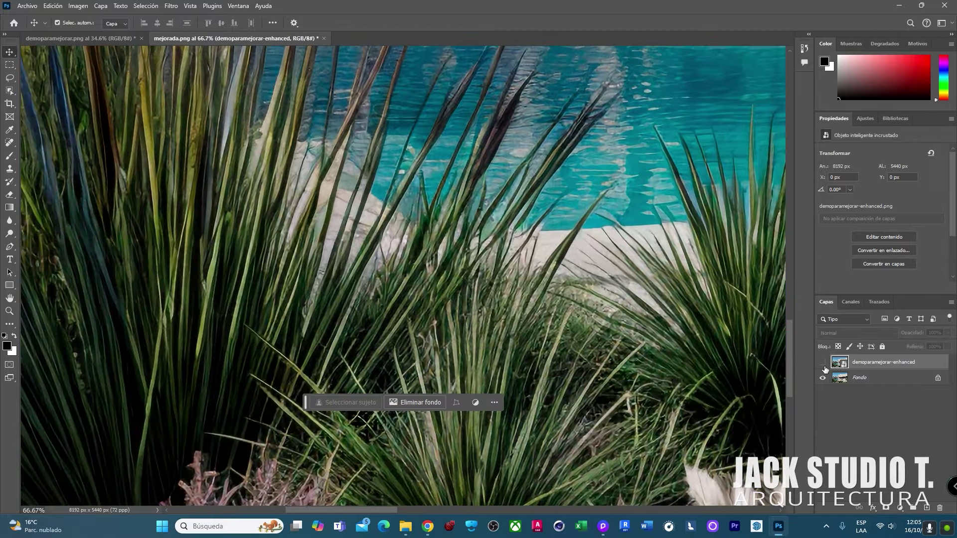
pyautogui.click(823, 363)
pyautogui.click(73, 39)
pyautogui.click(429, 246)
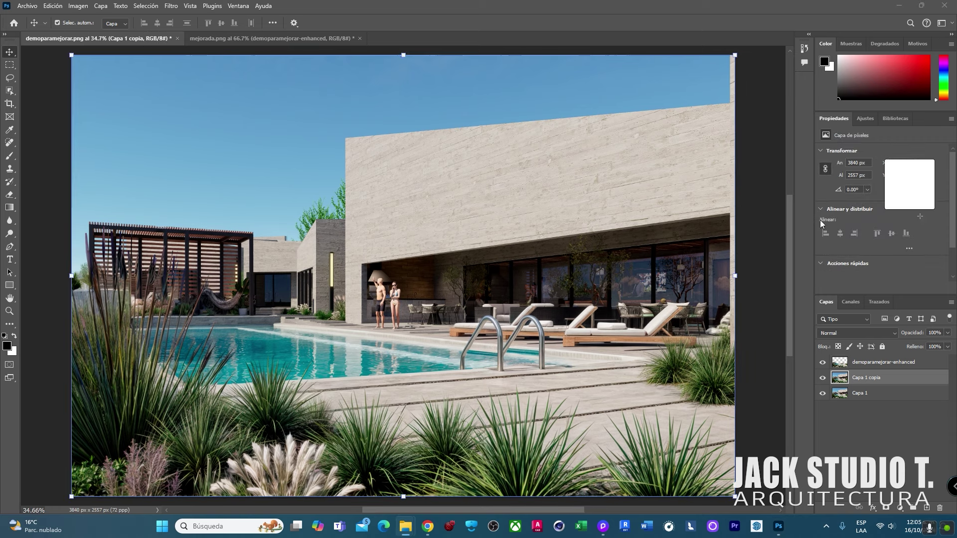
# Step: Place mejorada into demoparamejorar, load the enhanced layer's selection and make mejorada the working layer
pyautogui.hotkey('ctrl', 't')
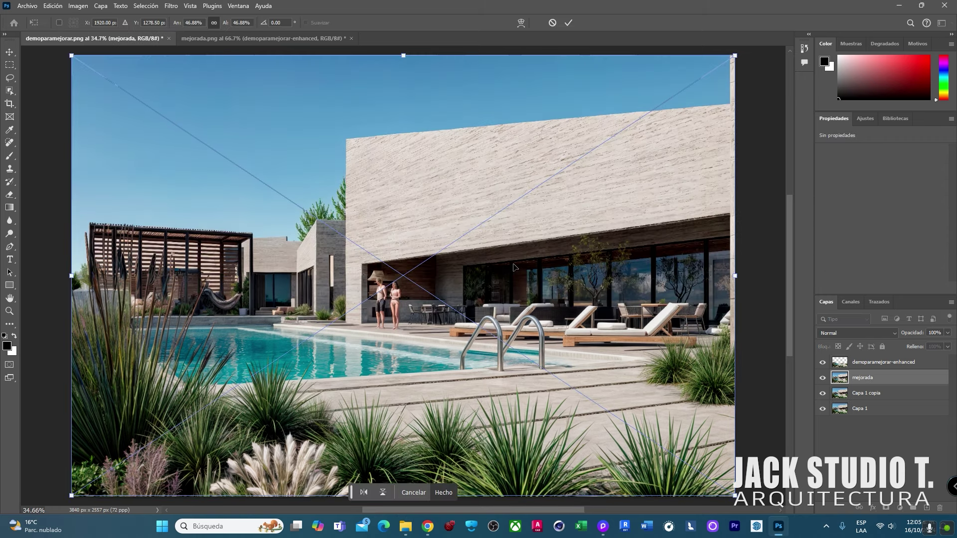
pyautogui.press('Return')
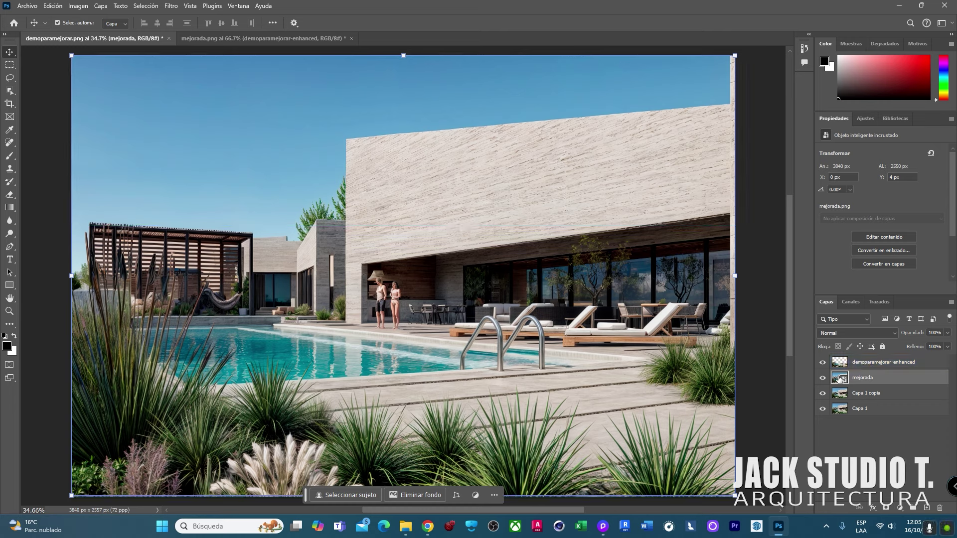
pyautogui.click(848, 365)
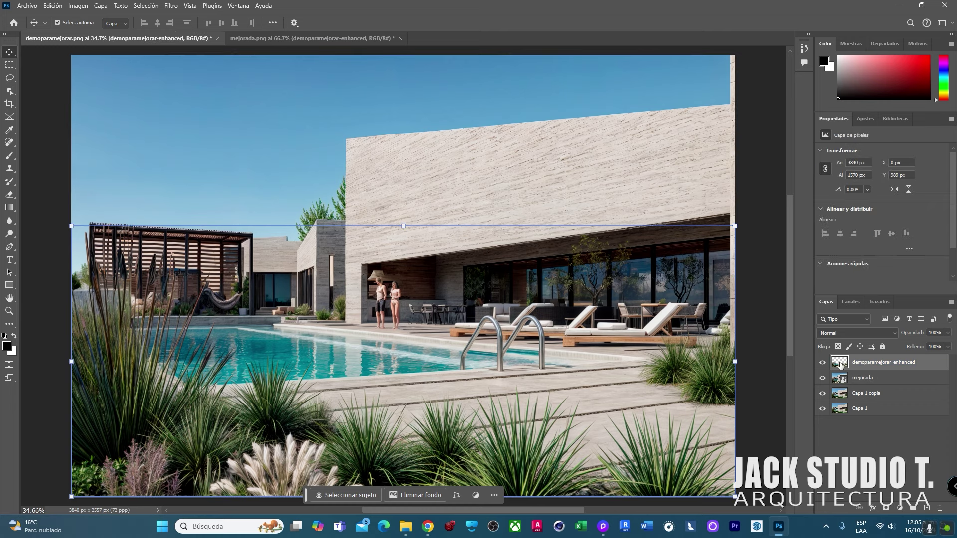
pyautogui.keyDown('ctrl'); pyautogui.click(840, 366); pyautogui.keyUp('ctrl')
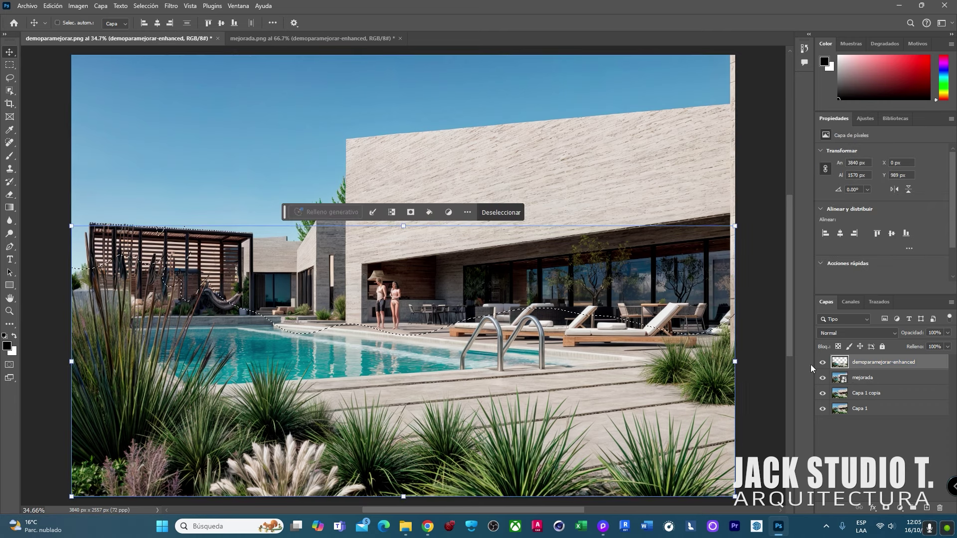
pyautogui.click(855, 379)
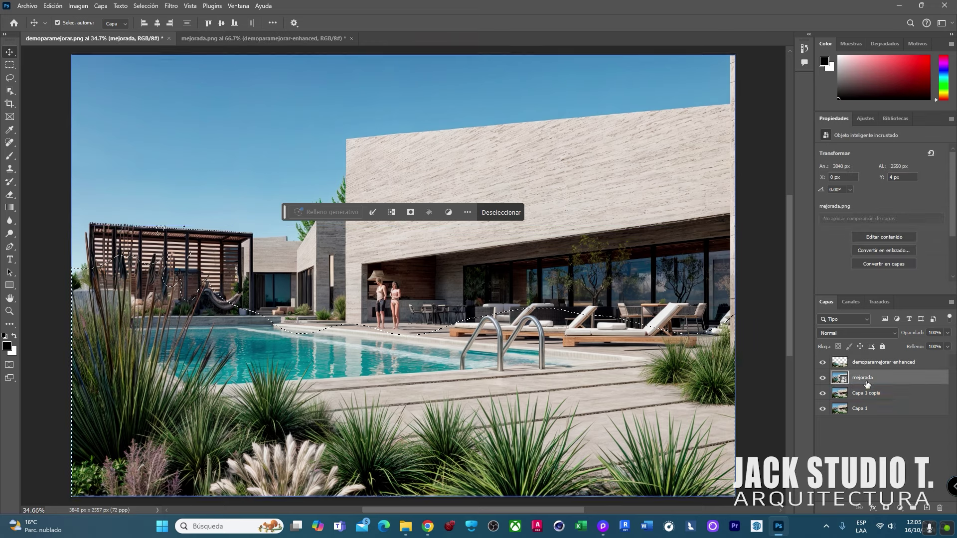
# Step: Copy the selection to Capa 2, delete the enhanced layer, hide mejorada, and compare Capa 2
pyautogui.hotkey('ctrl', 'j')
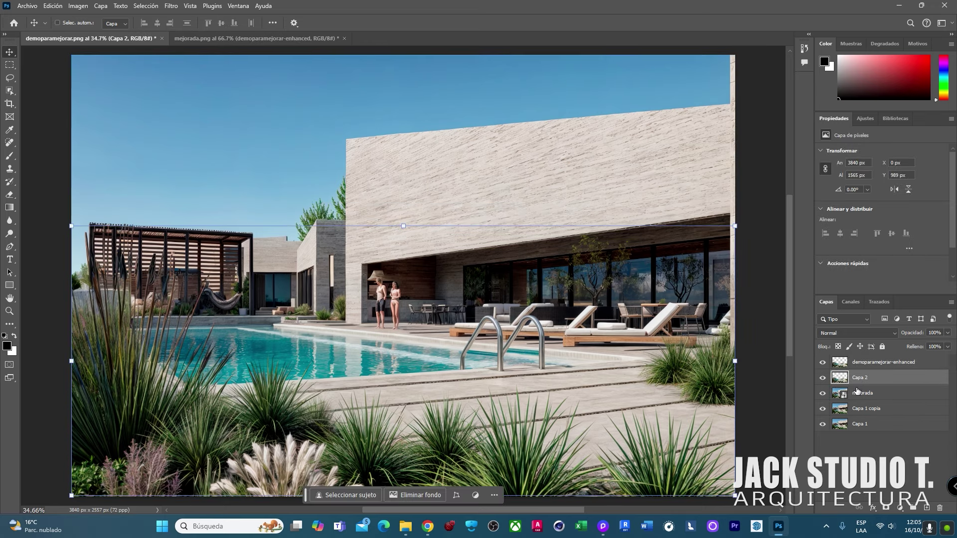
pyautogui.press('Delete')
pyautogui.click(862, 381)
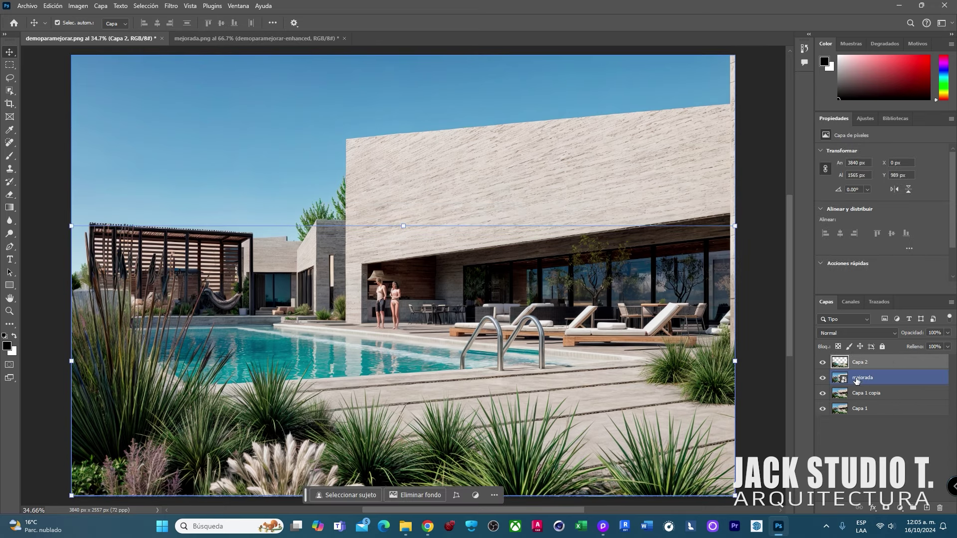
pyautogui.click(822, 378)
pyautogui.click(822, 362)
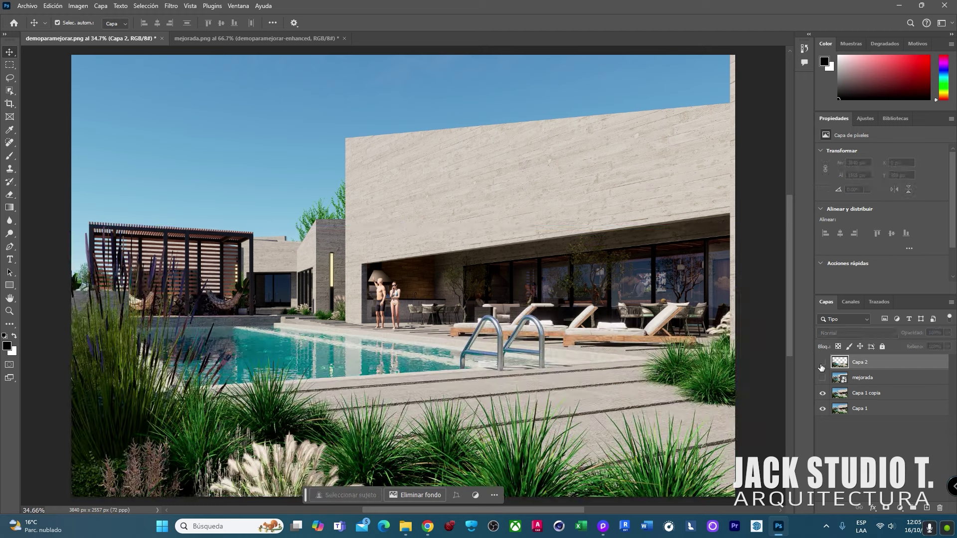
pyautogui.click(822, 362)
pyautogui.click(822, 362)
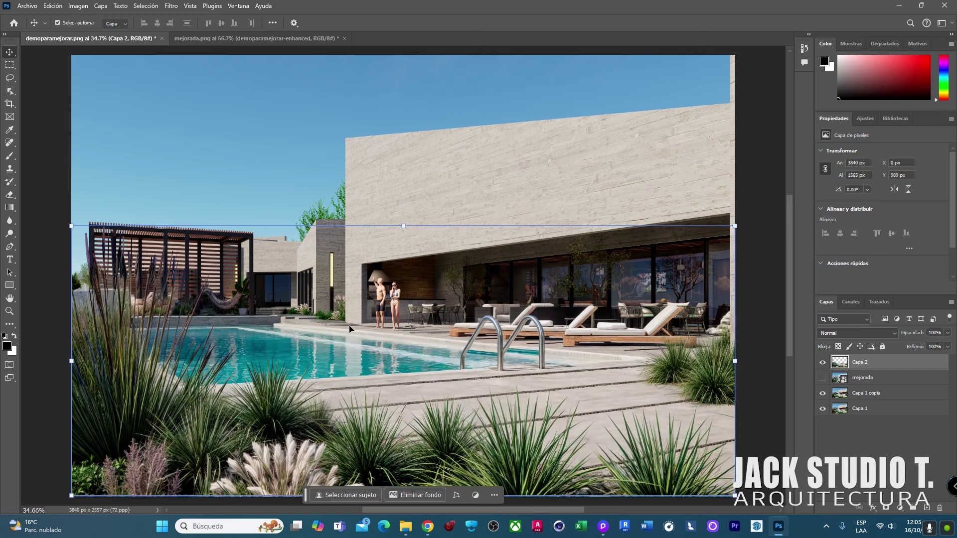
pyautogui.click(822, 363)
# Step: Set a soft 84 px Eraser brush on Capa 1 copia and check the blend by toggling Capa 2
pyautogui.hotkey('ctrl', '+')
pyautogui.click(253, 309)
pyautogui.moveTo(205, 313); pyautogui.dragTo(521, 315)
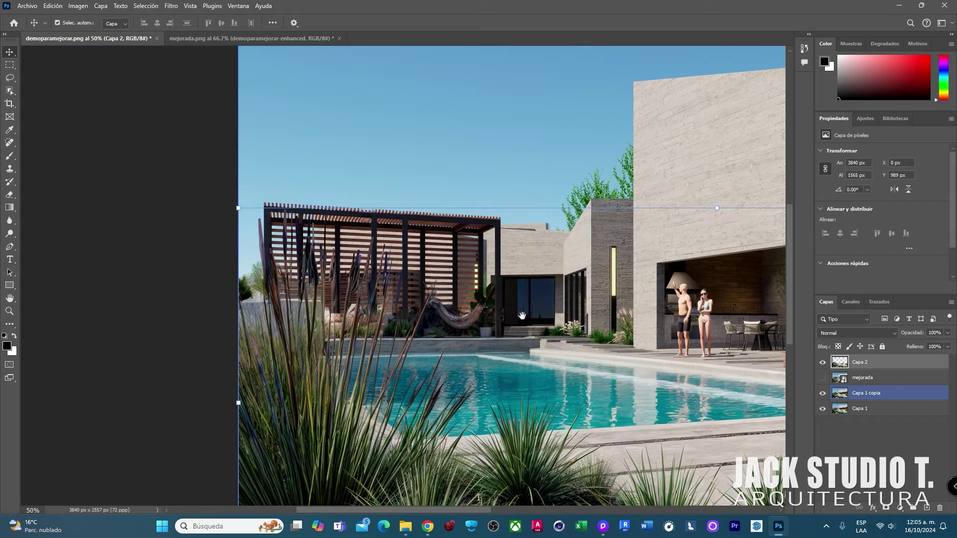
pyautogui.press('e')
pyautogui.rightClick(523, 317)
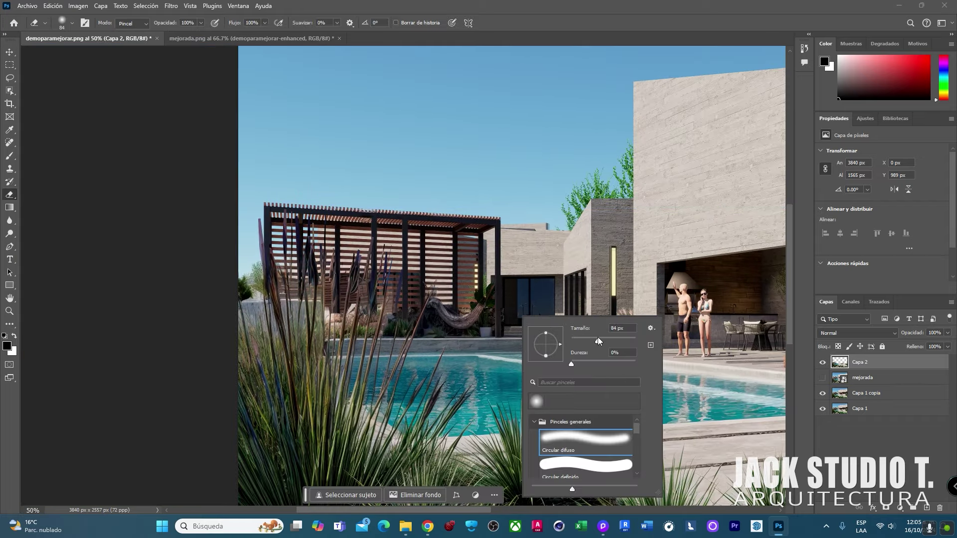
pyautogui.click(471, 317)
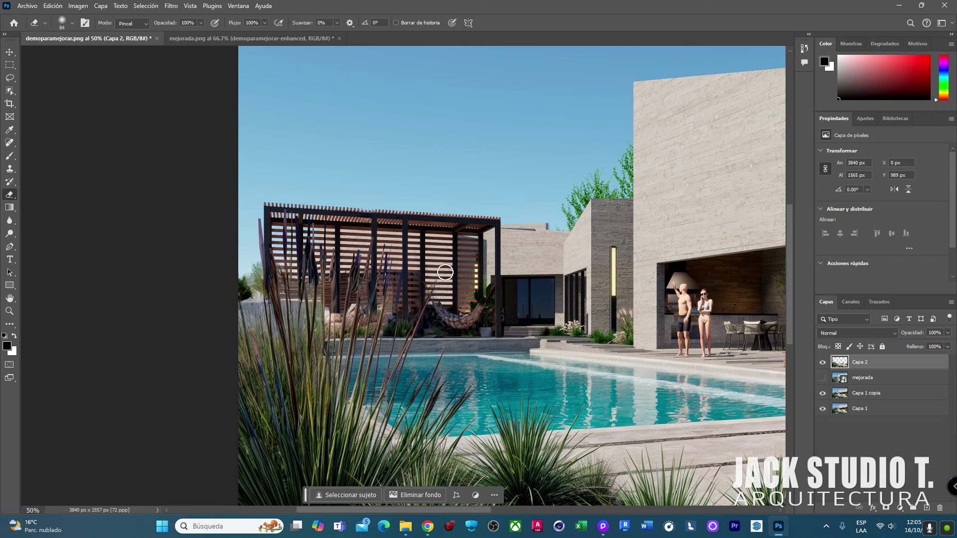
pyautogui.click(822, 362)
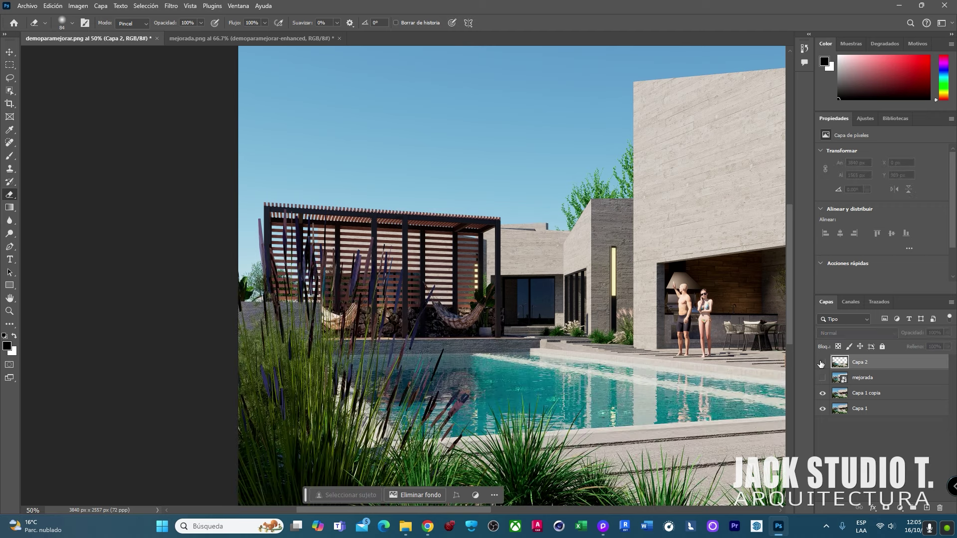
pyautogui.click(822, 363)
pyautogui.click(867, 392)
# Step: Fit the image to the window and toggle Capa 2 on and off to compare the plants
pyautogui.press('v')
pyautogui.hotkey('ctrl', '0')
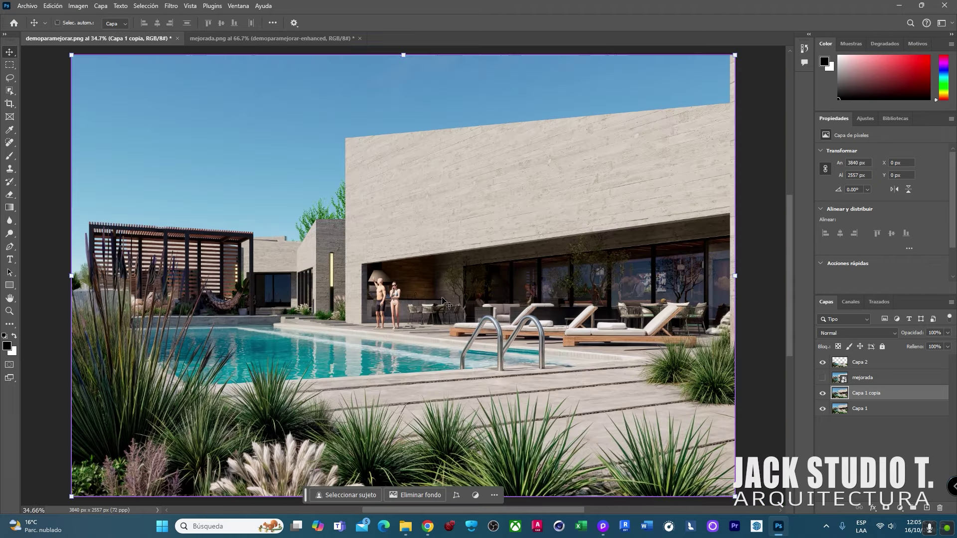
pyautogui.click(822, 362)
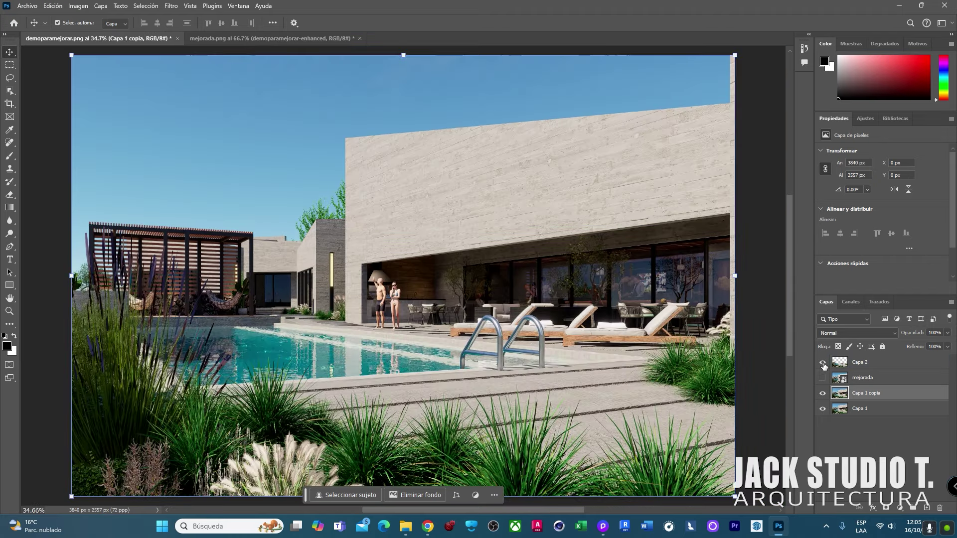
pyautogui.click(823, 363)
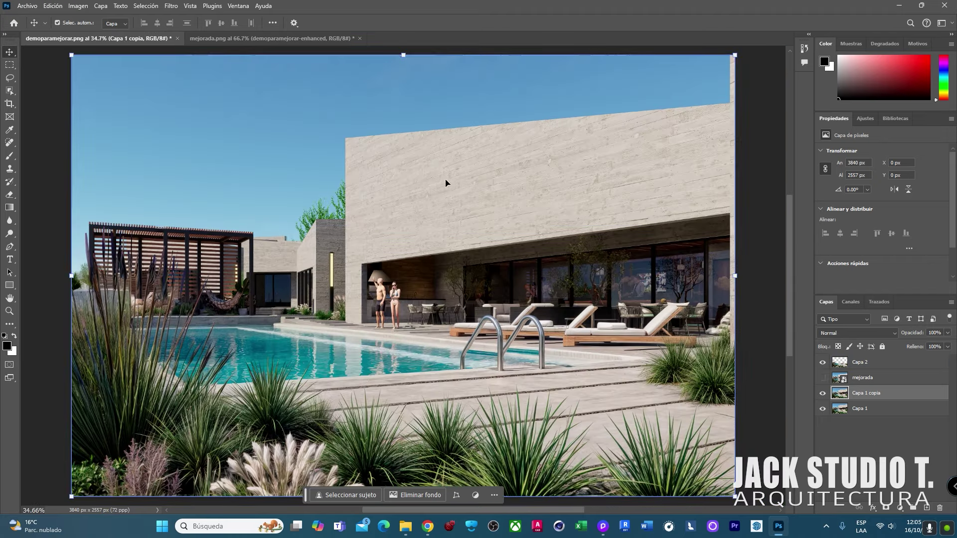
pyautogui.click(837, 368)
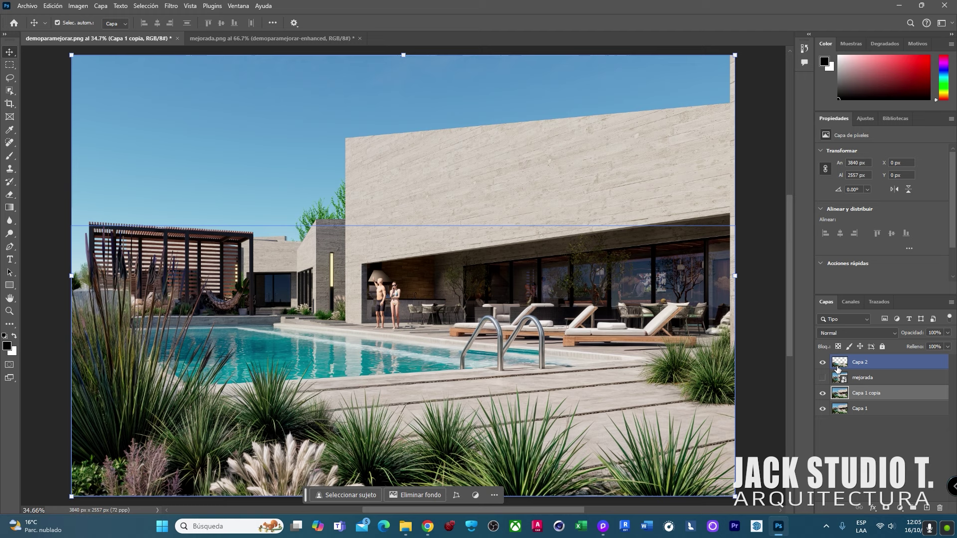
pyautogui.click(822, 363)
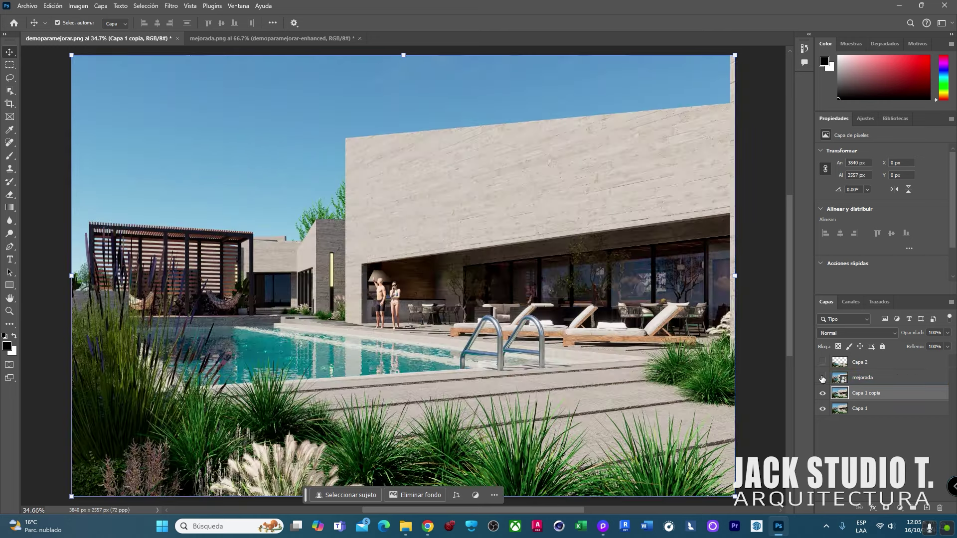
pyautogui.click(822, 363)
# Step: Delete the hidden mejorada layer, reselect Capa 2, and return to the Krea enhancer in Chrome
pyautogui.click(862, 377)
pyautogui.press('Delete')
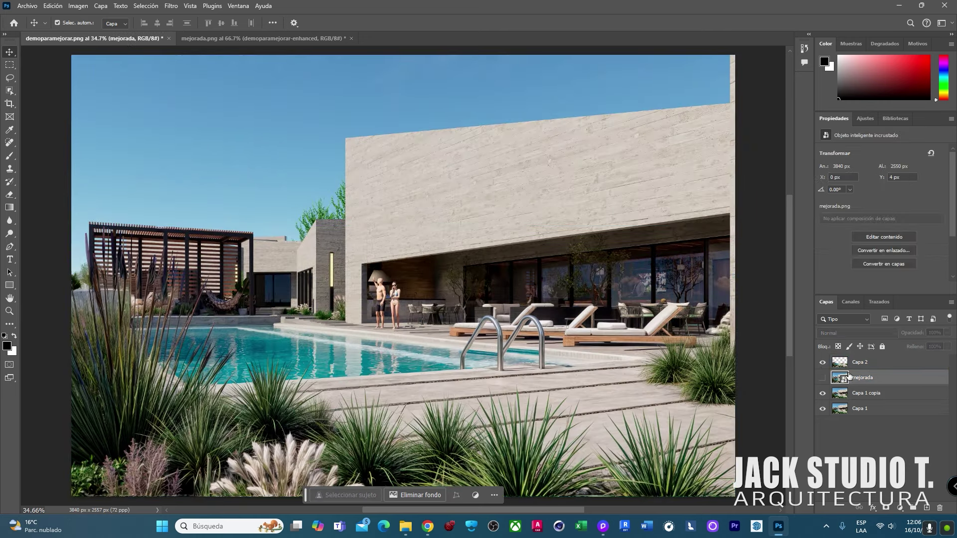
pyautogui.click(862, 362)
pyautogui.click(823, 362)
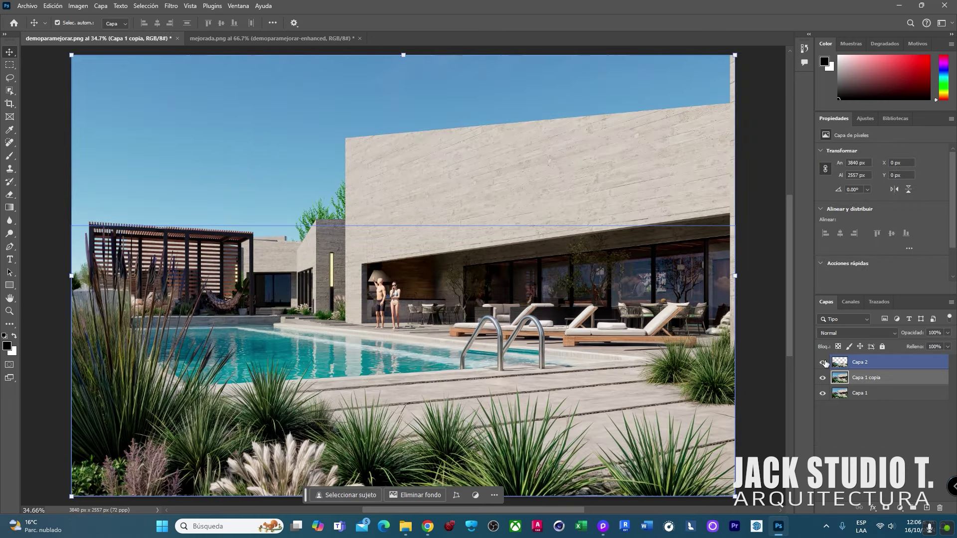
pyautogui.click(394, 324)
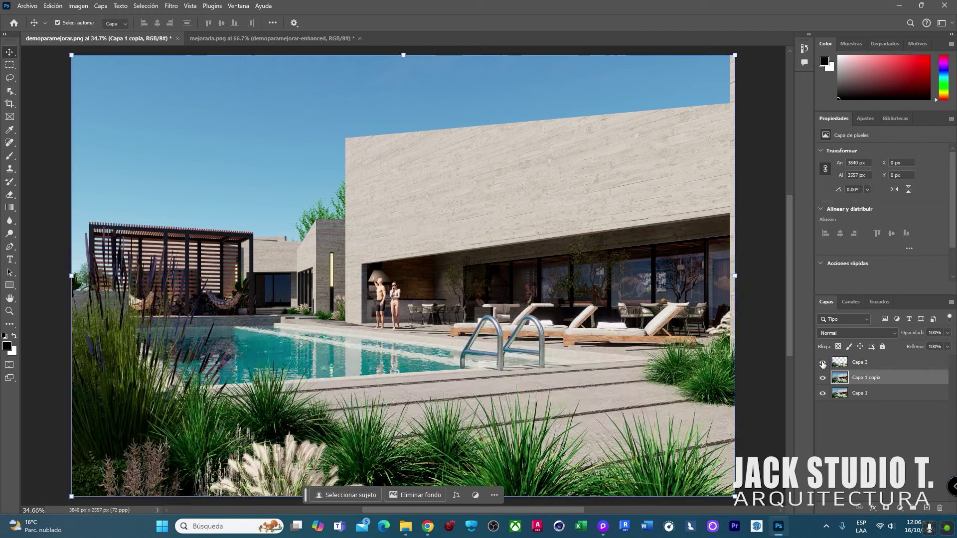
pyautogui.click(303, 308)
pyautogui.click(627, 190)
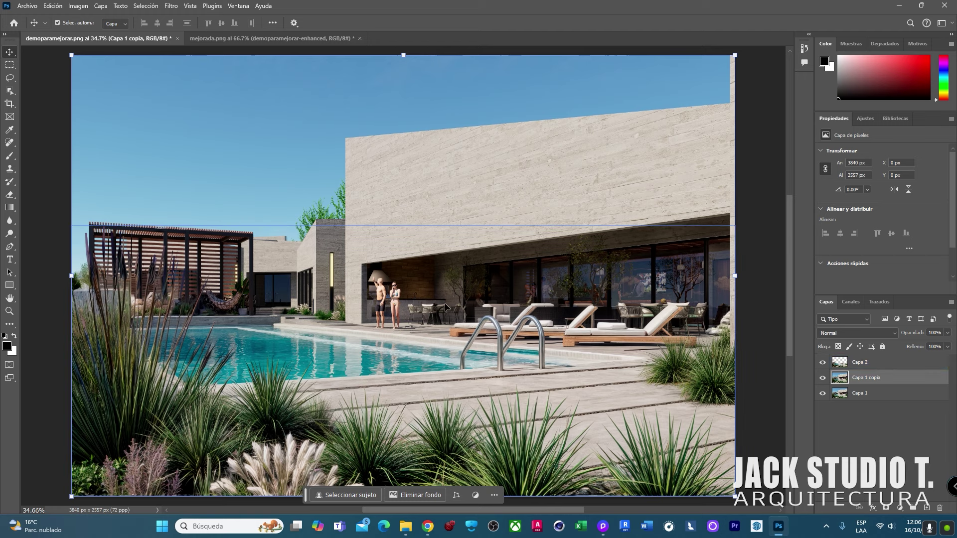
pyautogui.click(721, 453)
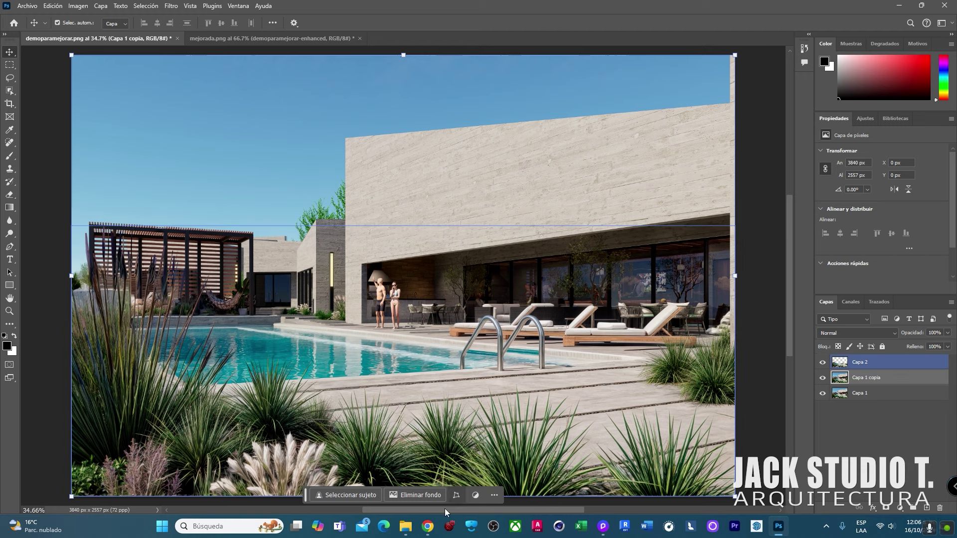
pyautogui.click(428, 526)
pyautogui.click(100, 9)
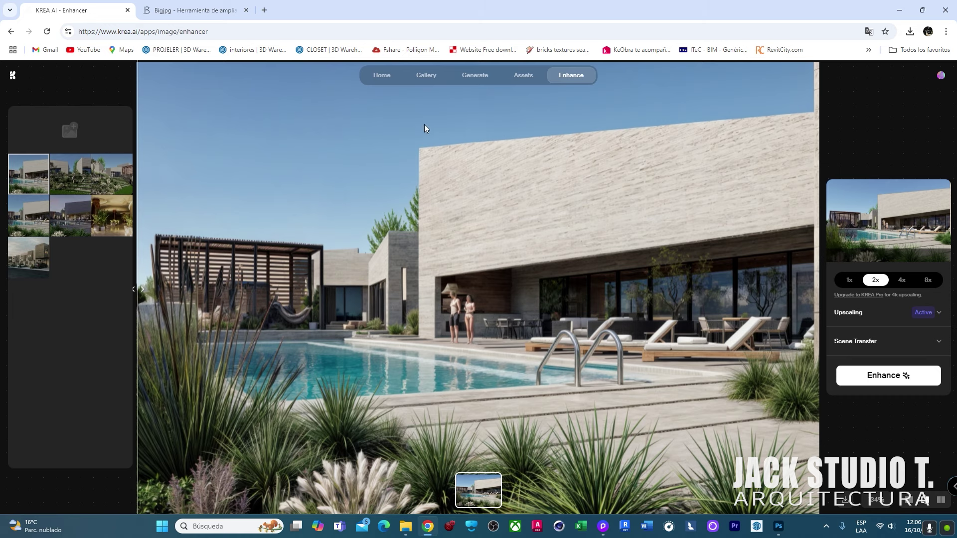
# Step: Compare Krea's enhanced render with the Bigjpg upscale, zooming the Krea preview, then close Bigjpg
pyautogui.click(202, 11)
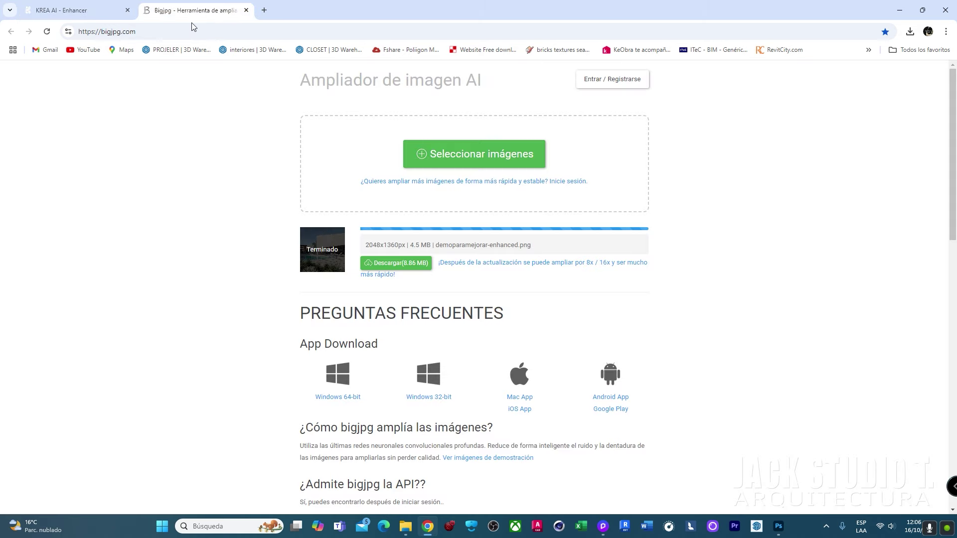
pyautogui.click(93, 11)
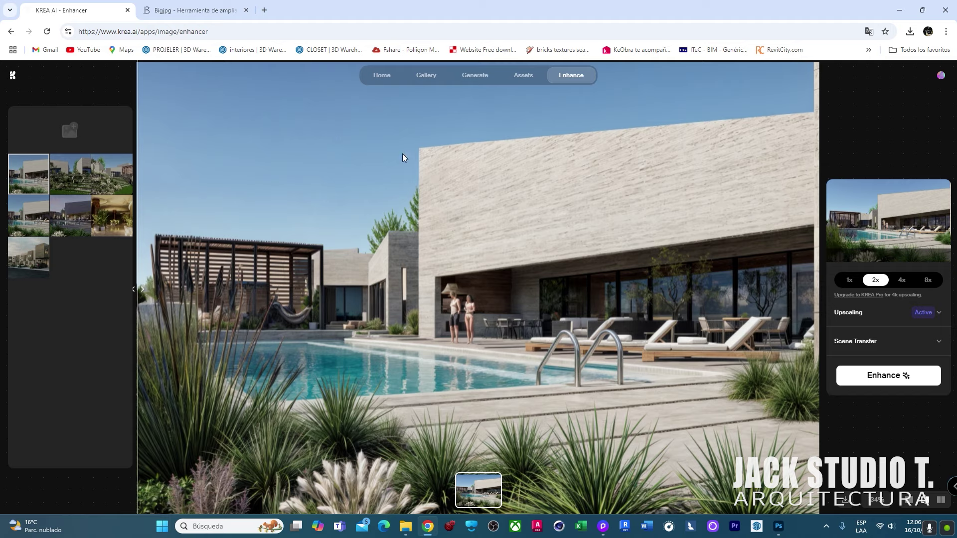
pyautogui.click(199, 11)
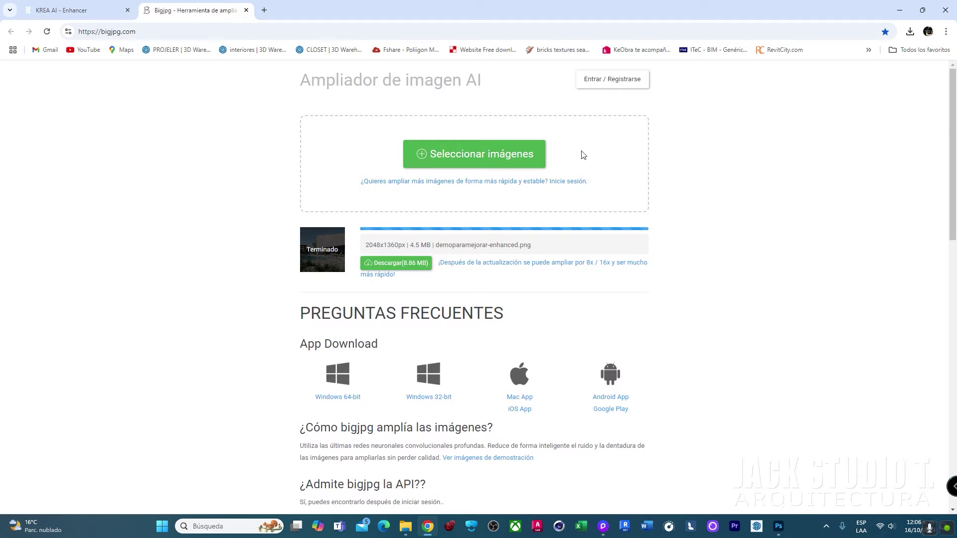
pyautogui.click(82, 10)
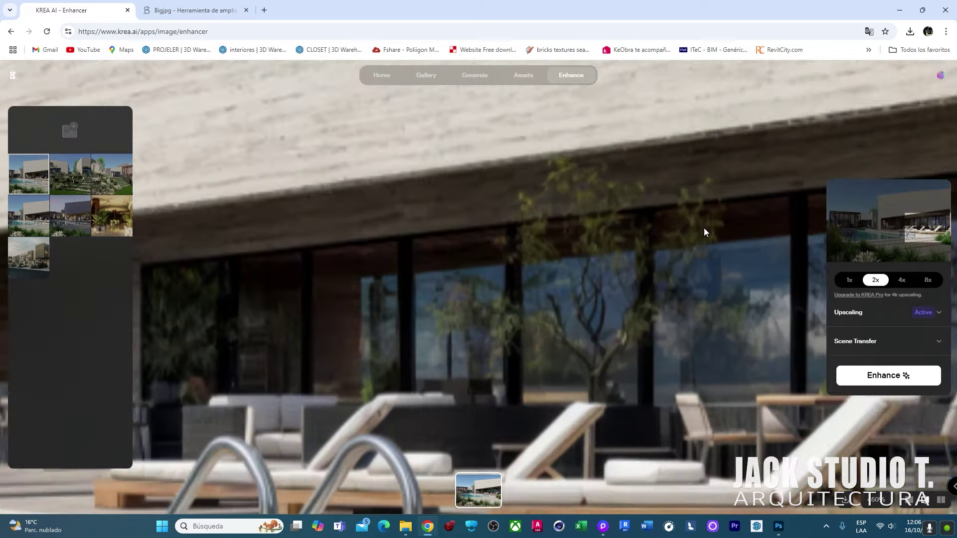
pyautogui.scroll(2, 603, 257)
pyautogui.scroll(1, 603, 256)
pyautogui.scroll(1, 598, 255)
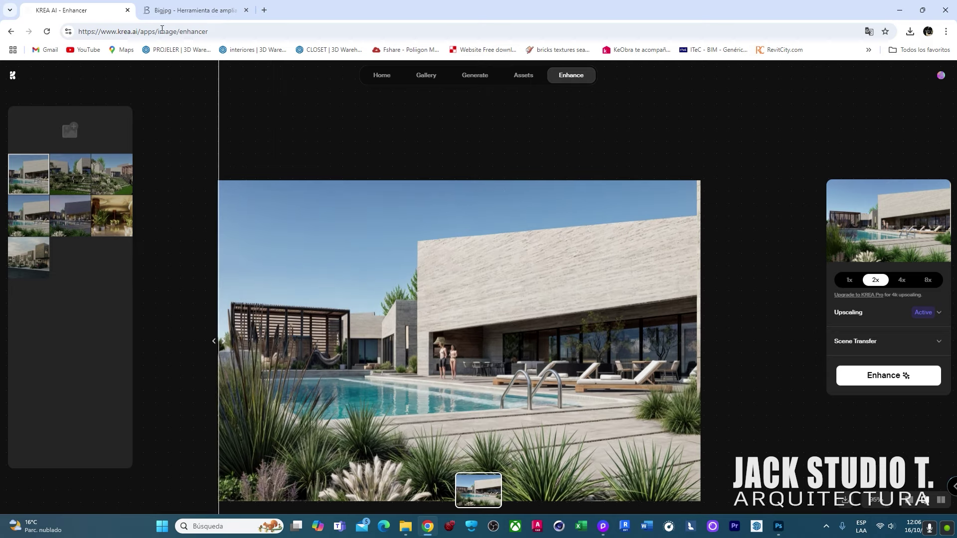
pyautogui.click(178, 11)
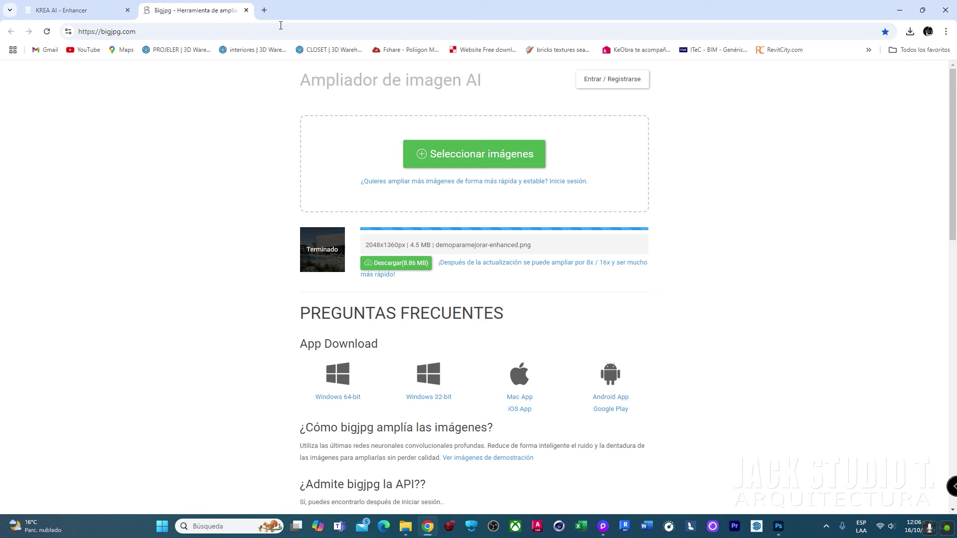
pyautogui.click(246, 10)
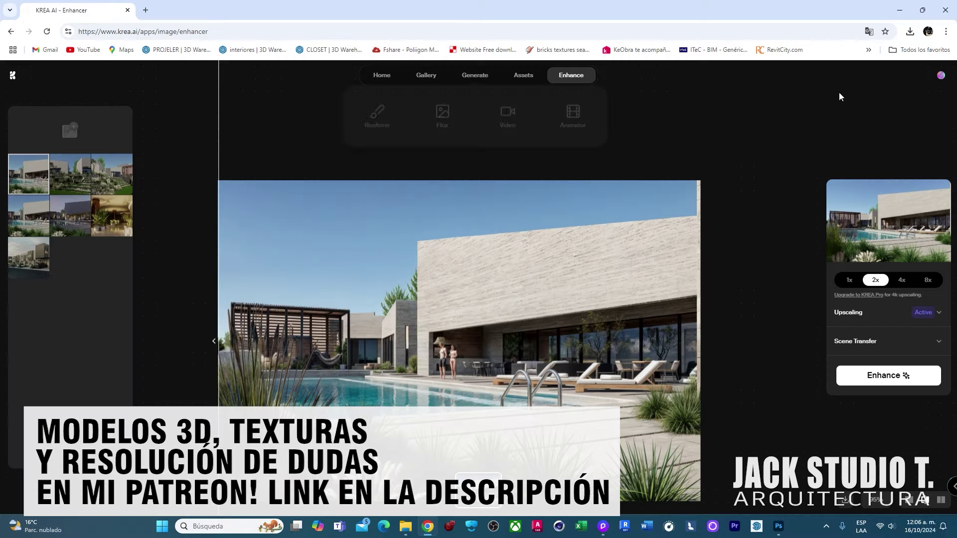
# Step: Minimize Chrome and zoom out slightly on the demoparamejorar composite in Photoshop
pyautogui.click(900, 10)
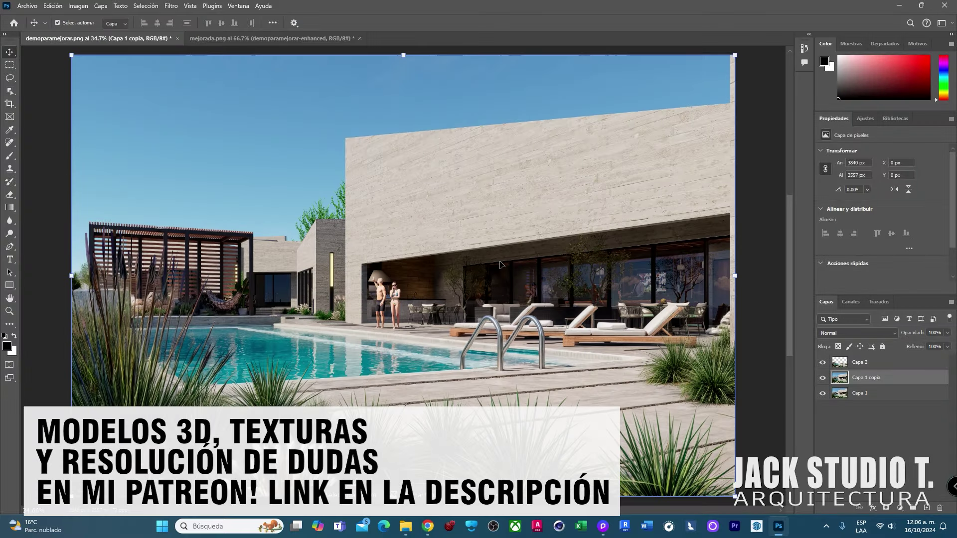
pyautogui.hotkey('ctrl', '-')
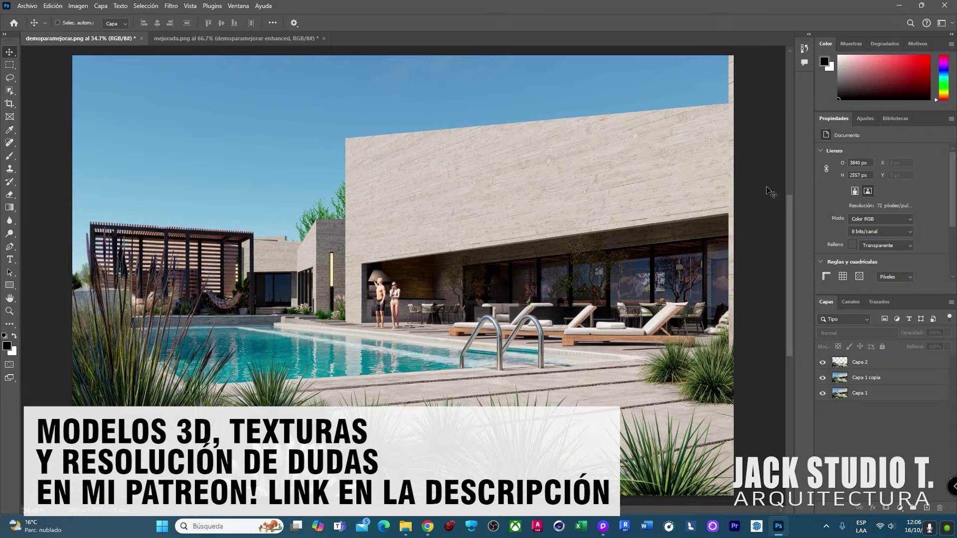